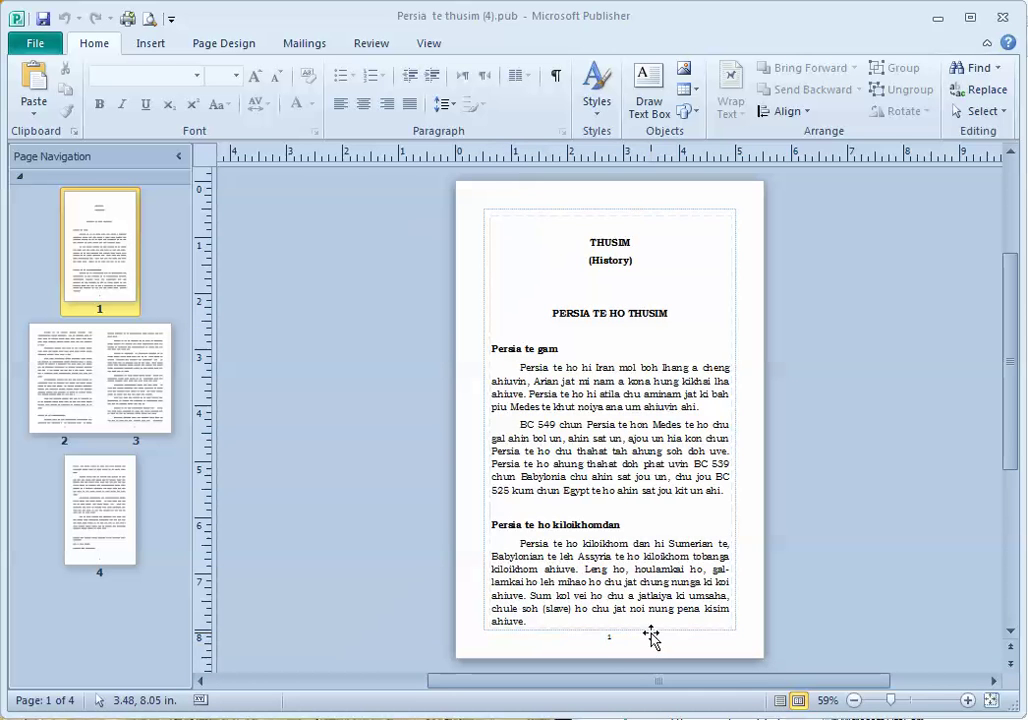
Review the pages 2–3 spread and page 1, then switch to master page editing.
left_click(118, 390)
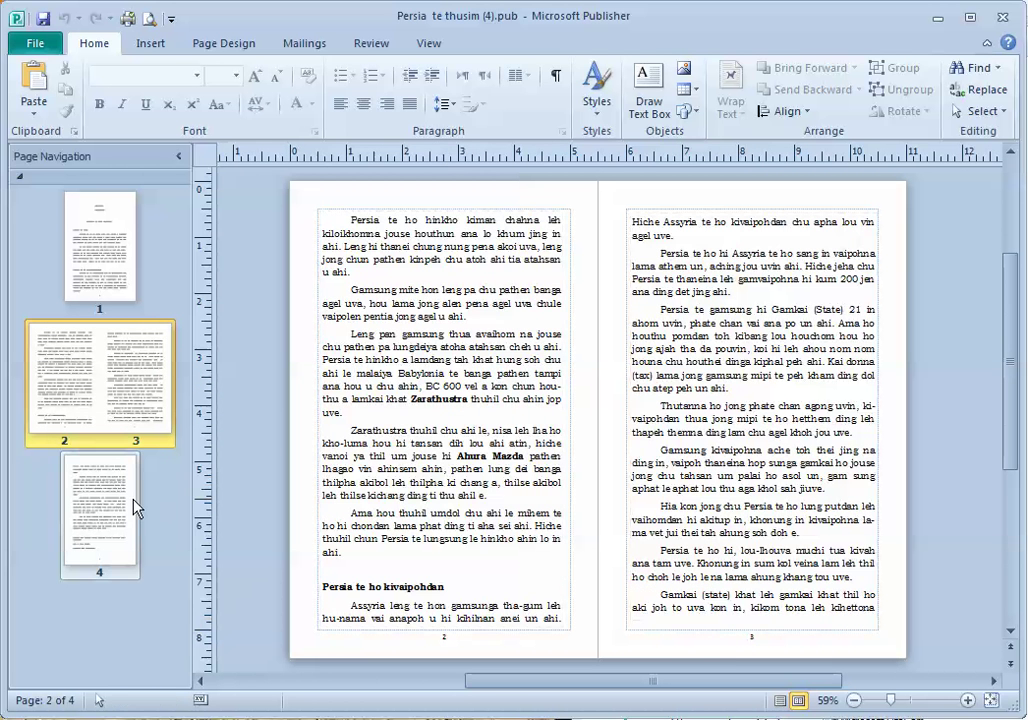
left_click(117, 273)
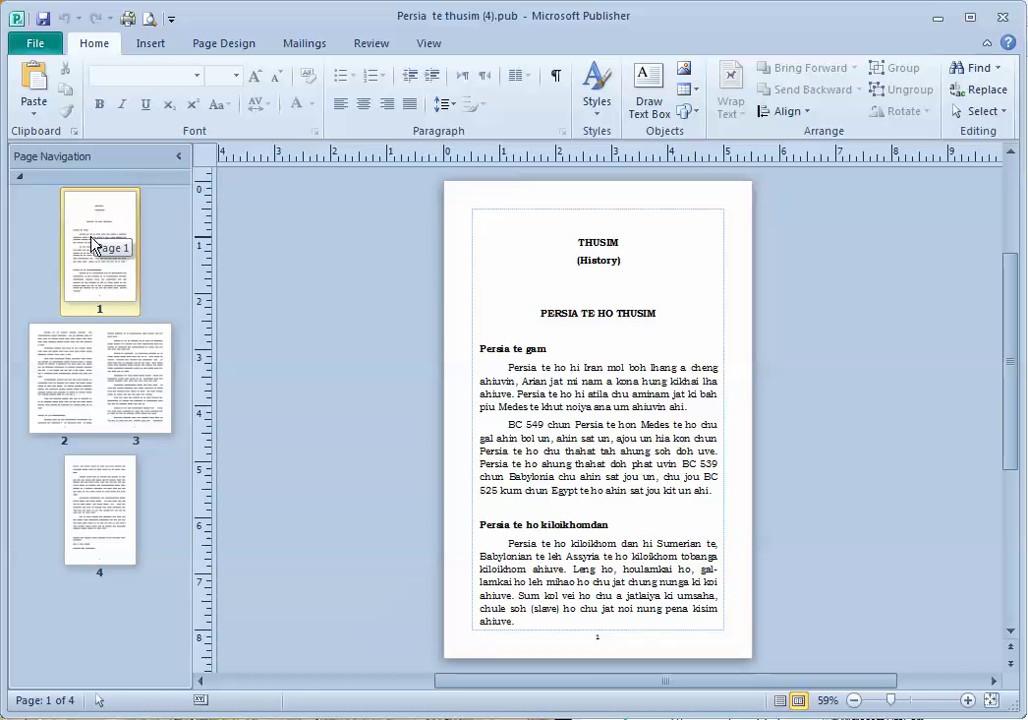
left_click(429, 45)
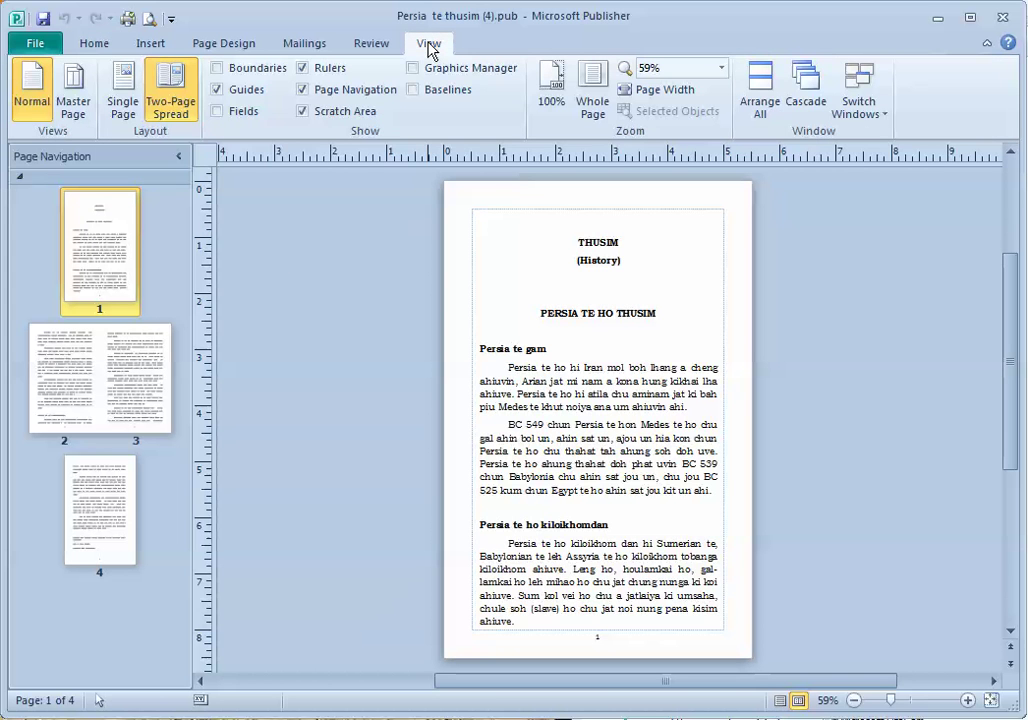
left_click(85, 97)
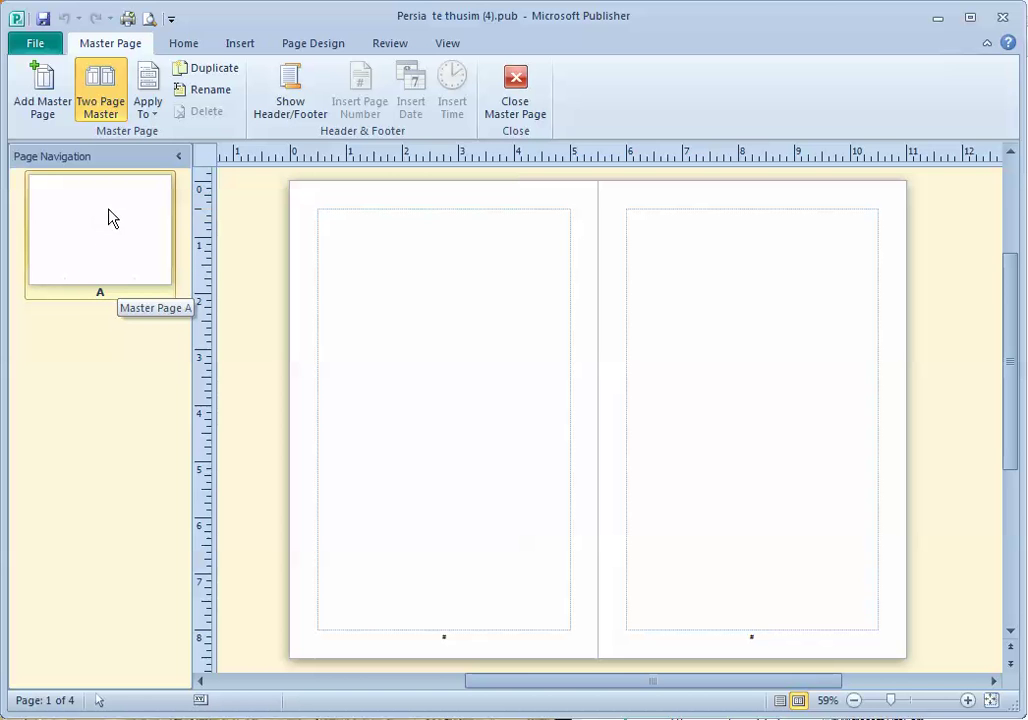
Create Master Page B as a single-page master, not a two-page one.
left_click(50, 88)
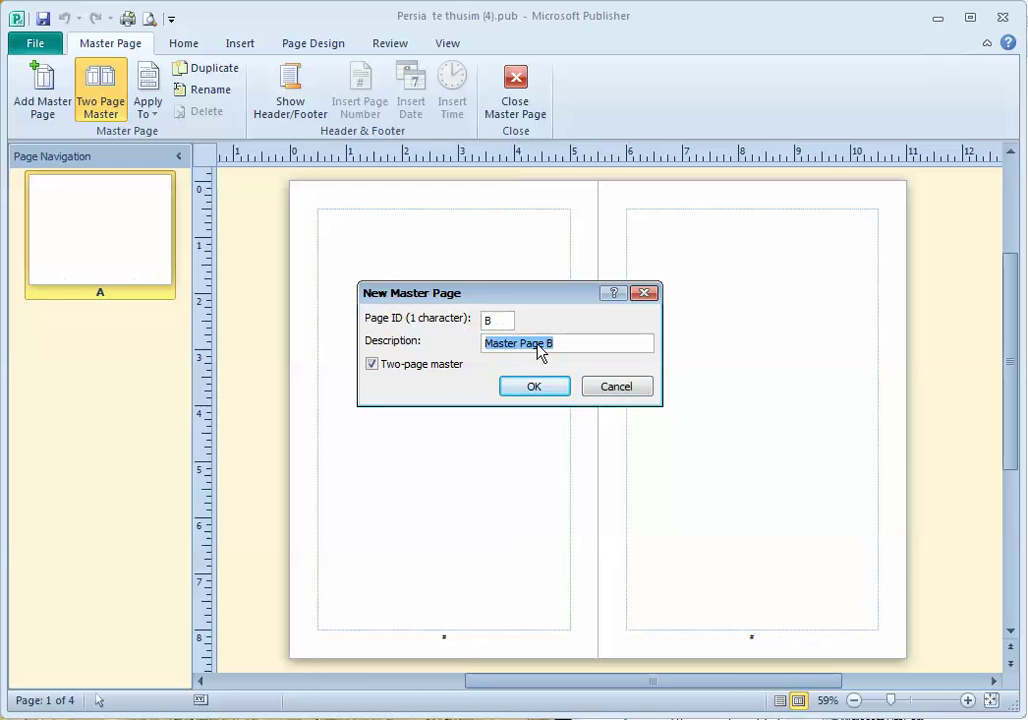
left_click(372, 366)
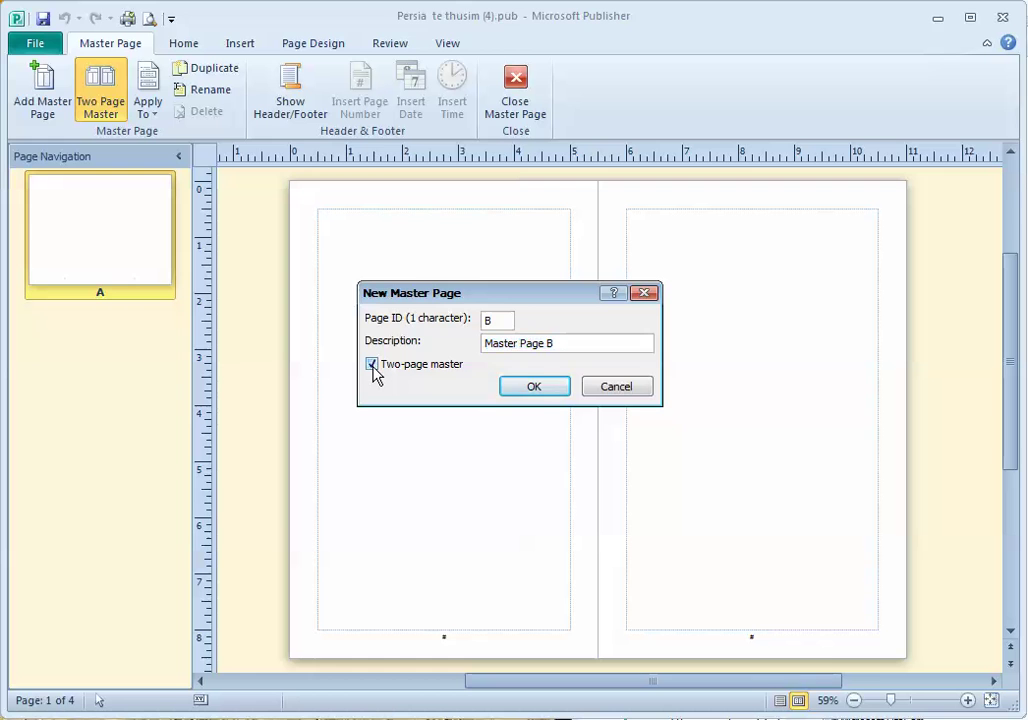
left_click(527, 388)
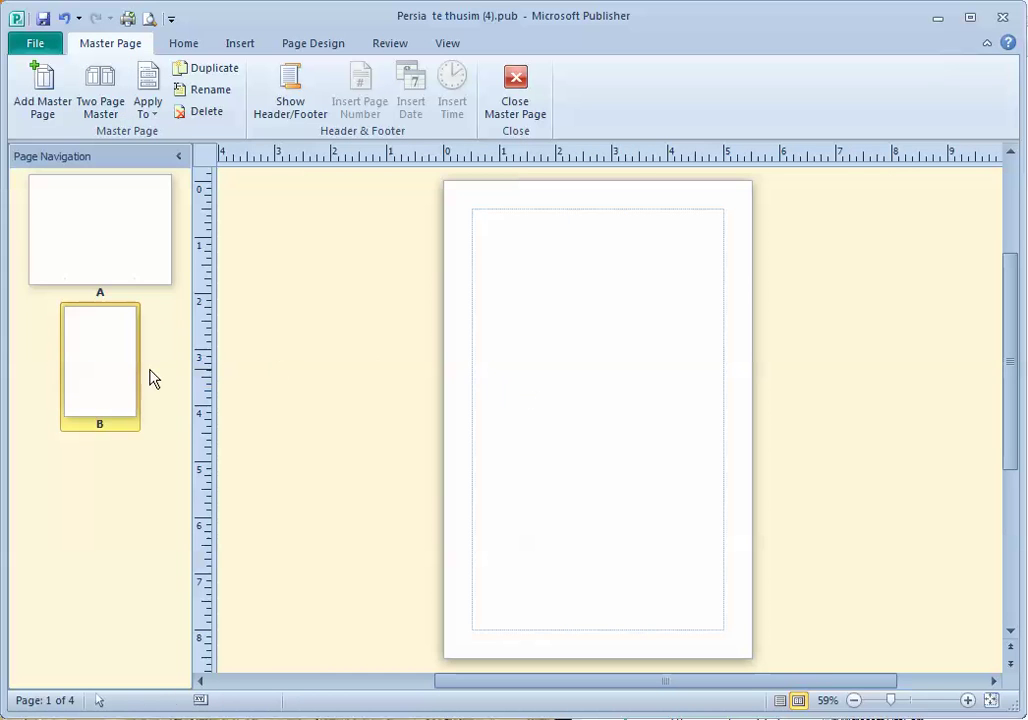
Move Master Page B above Master Page A, compare both masters, and close master view.
left_click(114, 272)
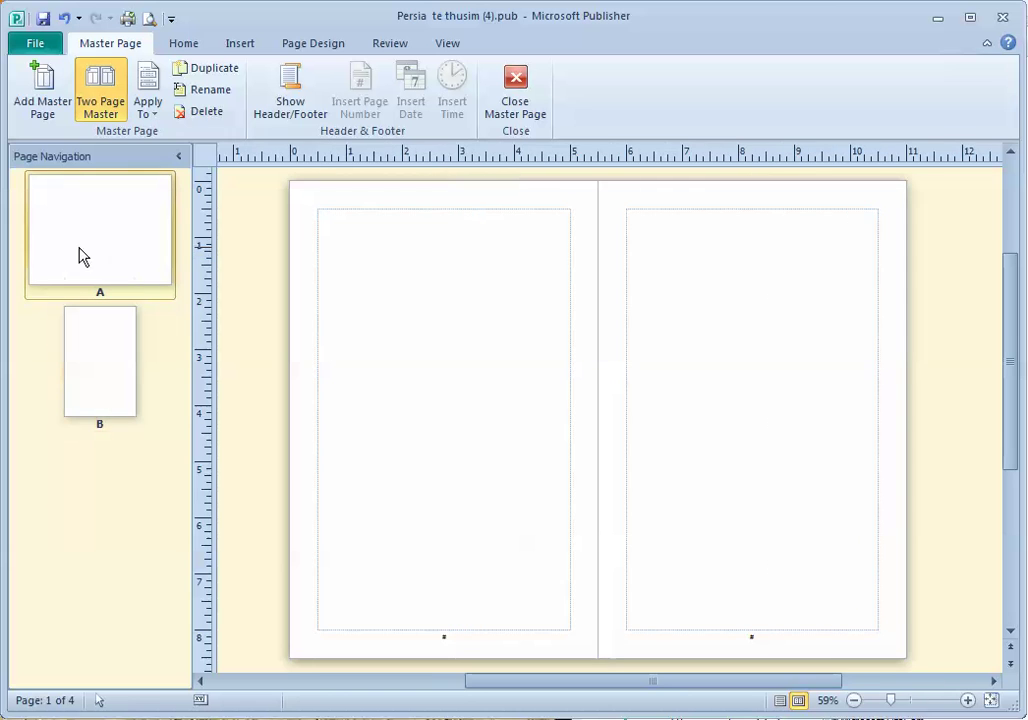
left_click(121, 367)
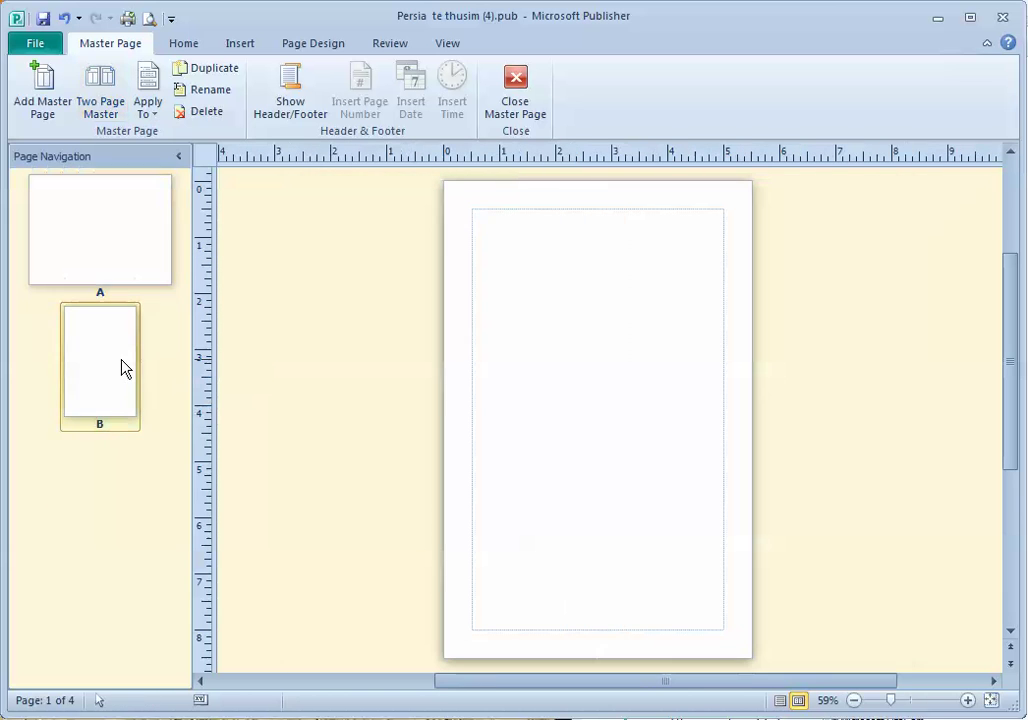
left_click_drag(119, 386, 116, 258)
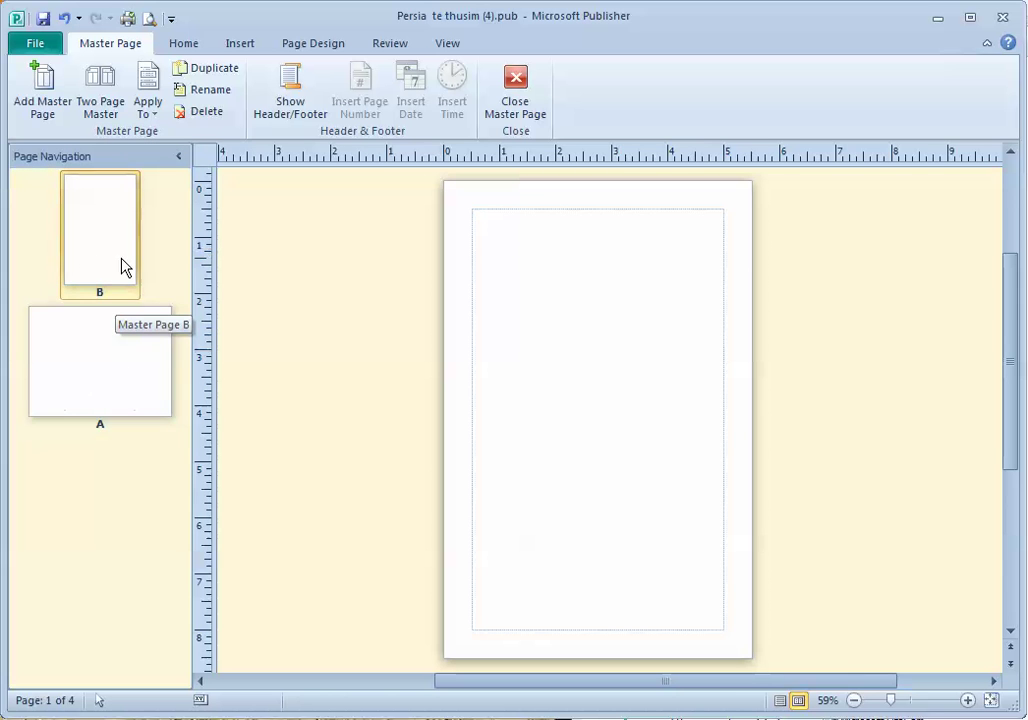
left_click(110, 358)
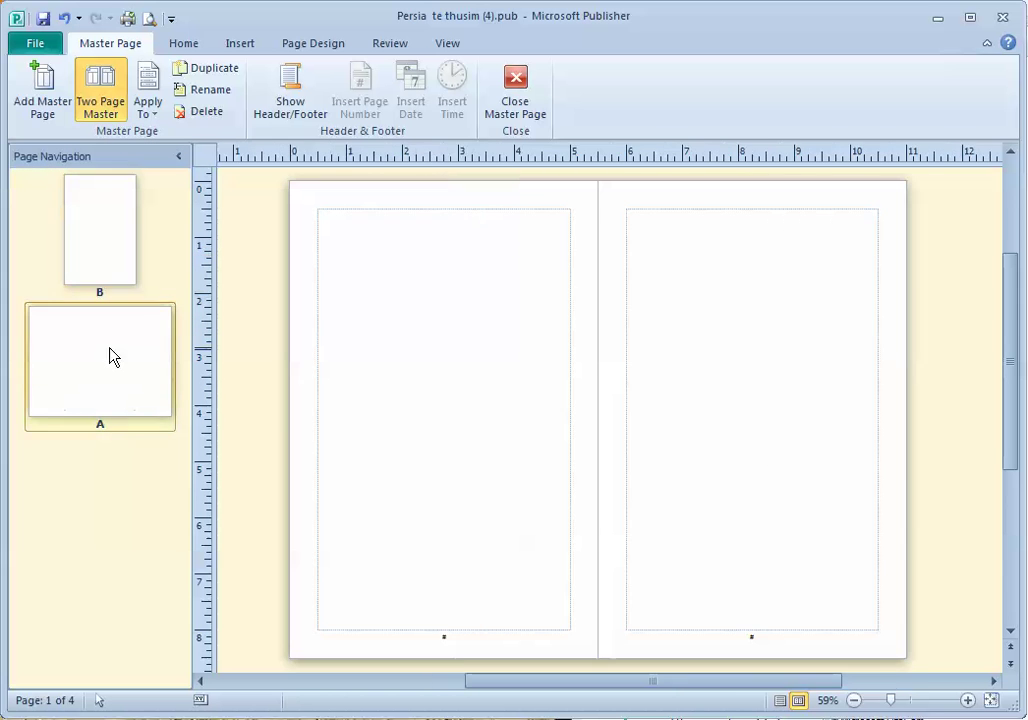
left_click(77, 257)
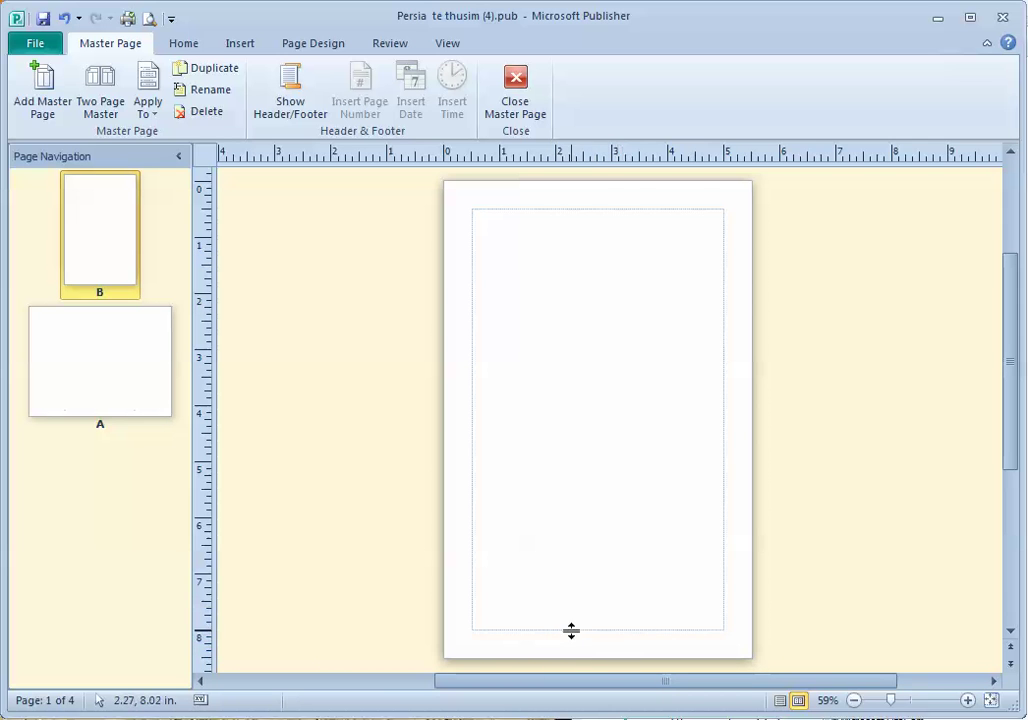
left_click(90, 396)
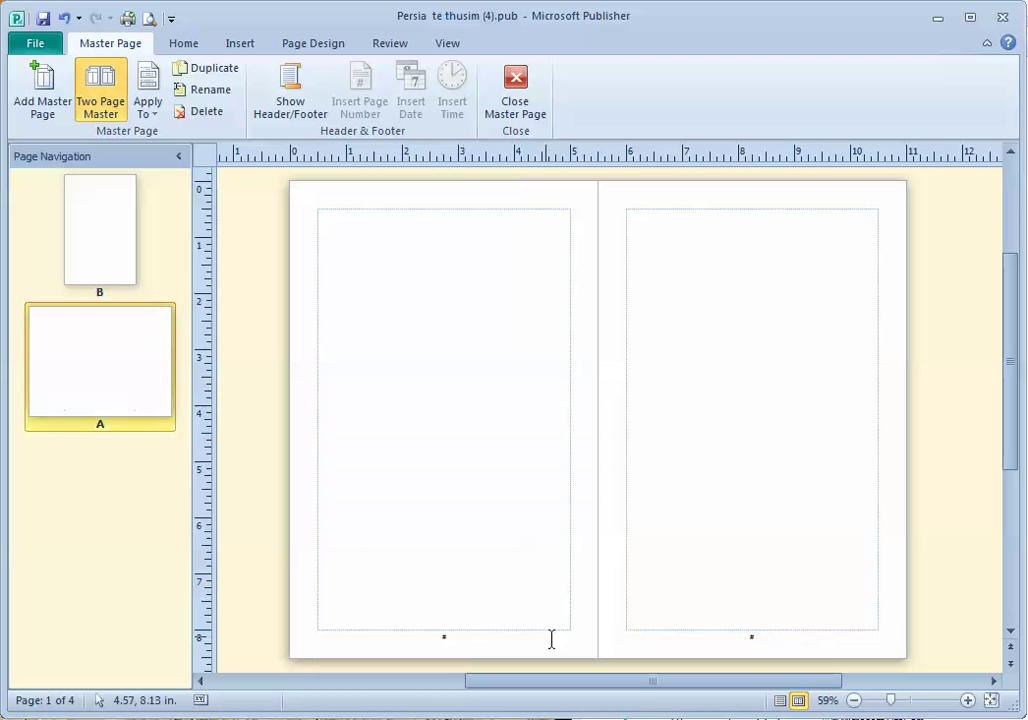
left_click(106, 254)
left_click_drag(136, 383, 131, 257)
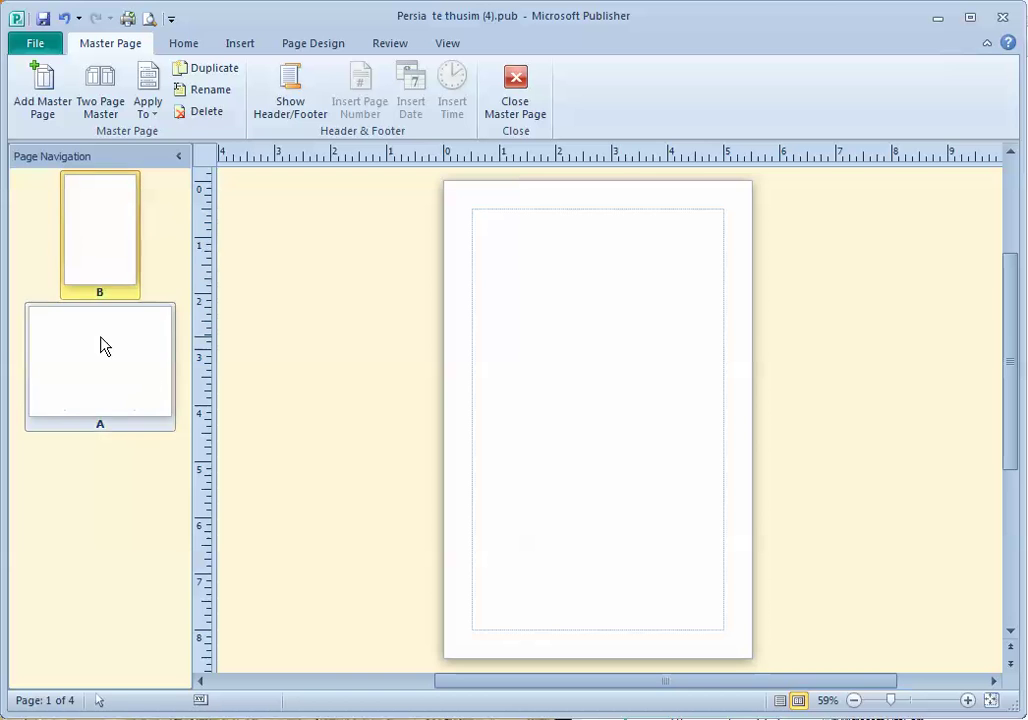
left_click(523, 98)
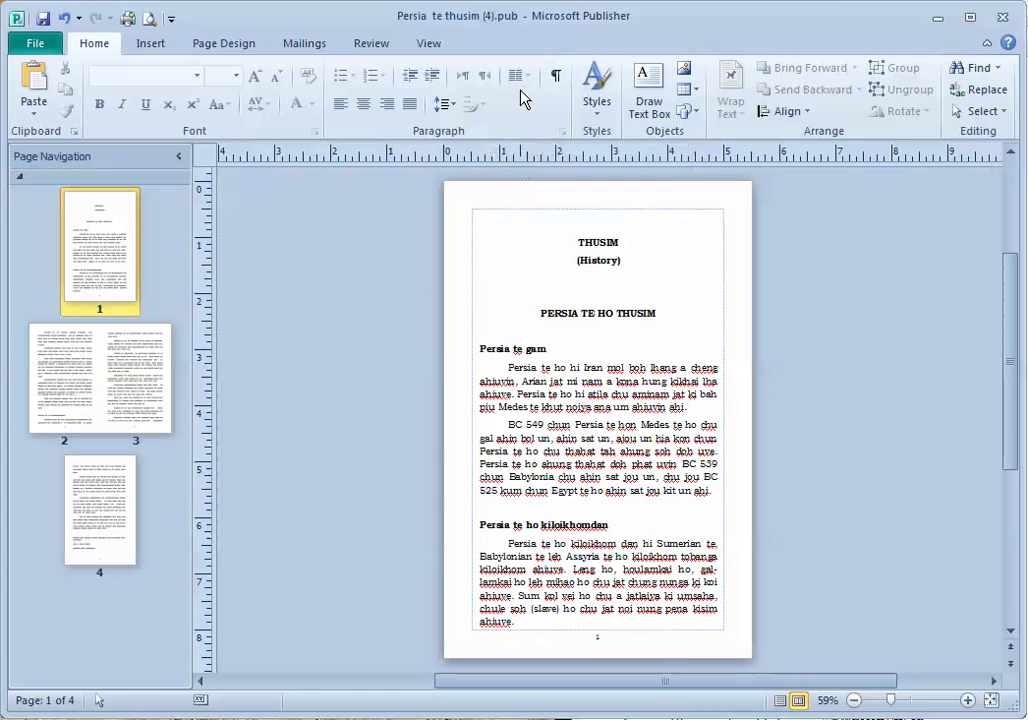
Apply Master Page B to page 1, then view the pages 2–3 spread.
right_click(105, 247)
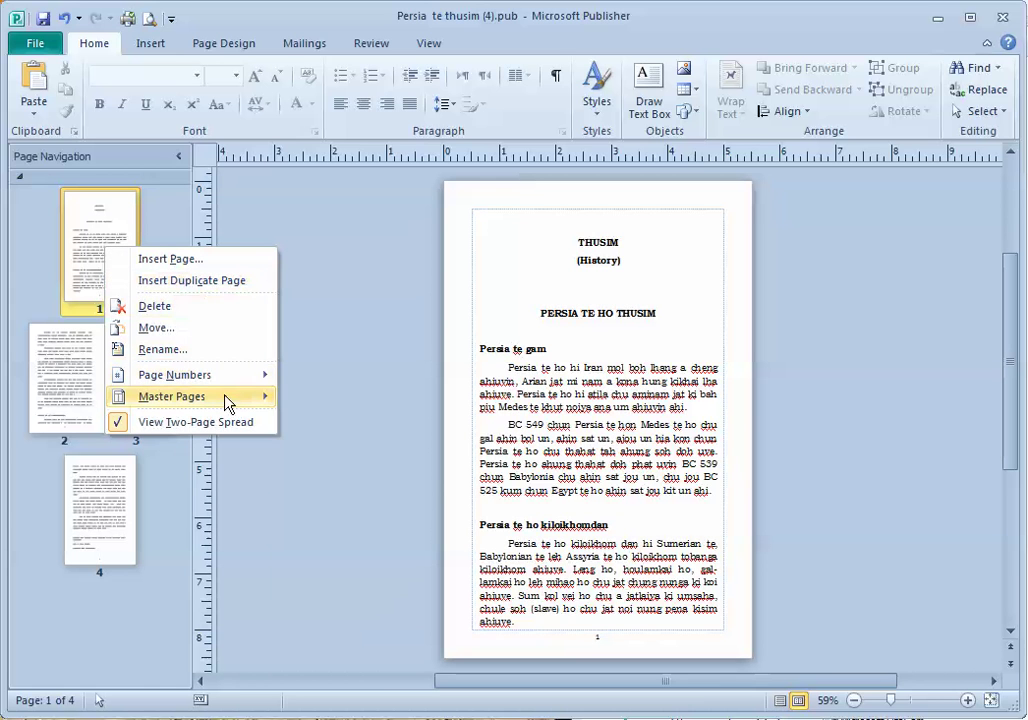
mouse_move(226, 400)
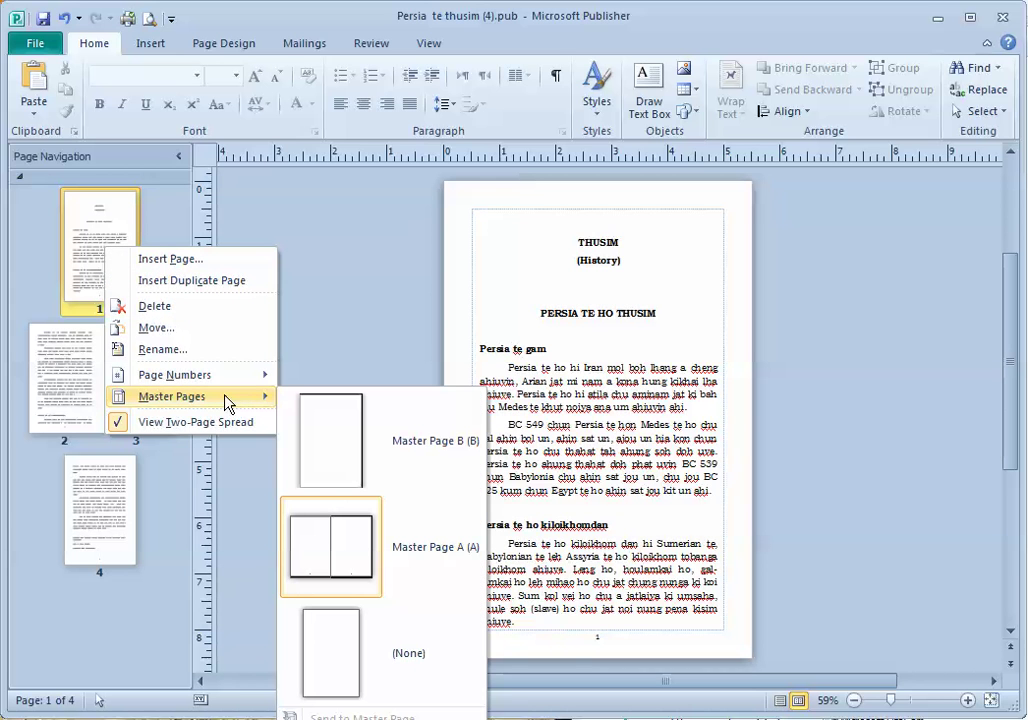
left_click(340, 452)
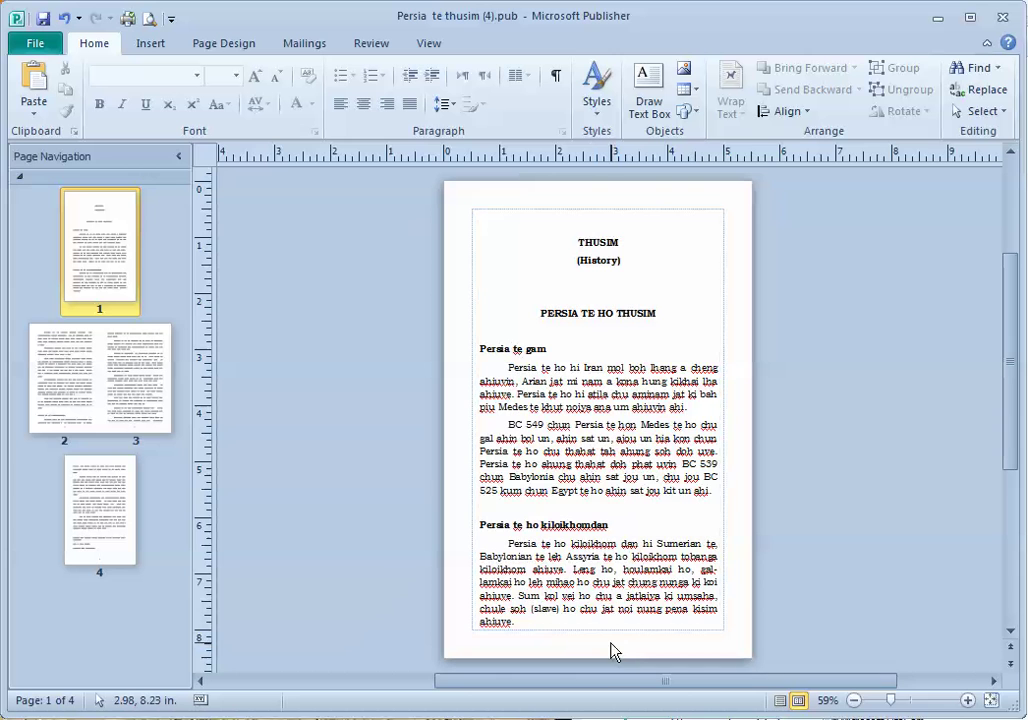
left_click(135, 395)
key("Up")
key("Down")
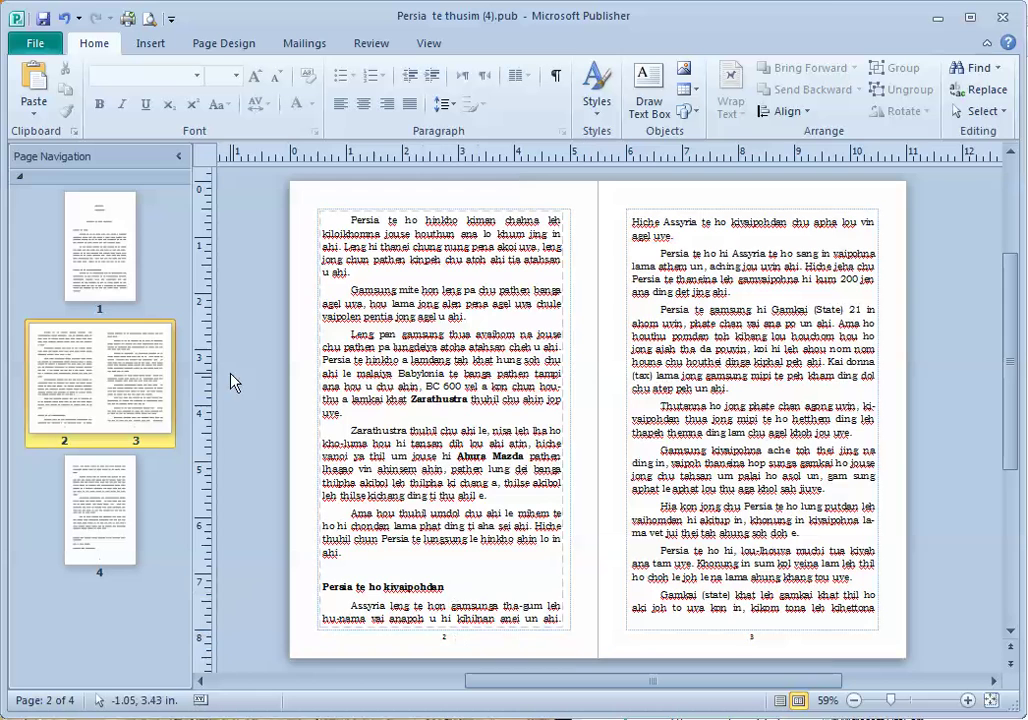
Start a new section beginning at the pages 2–3 spread.
left_click(101, 285)
left_click(122, 378)
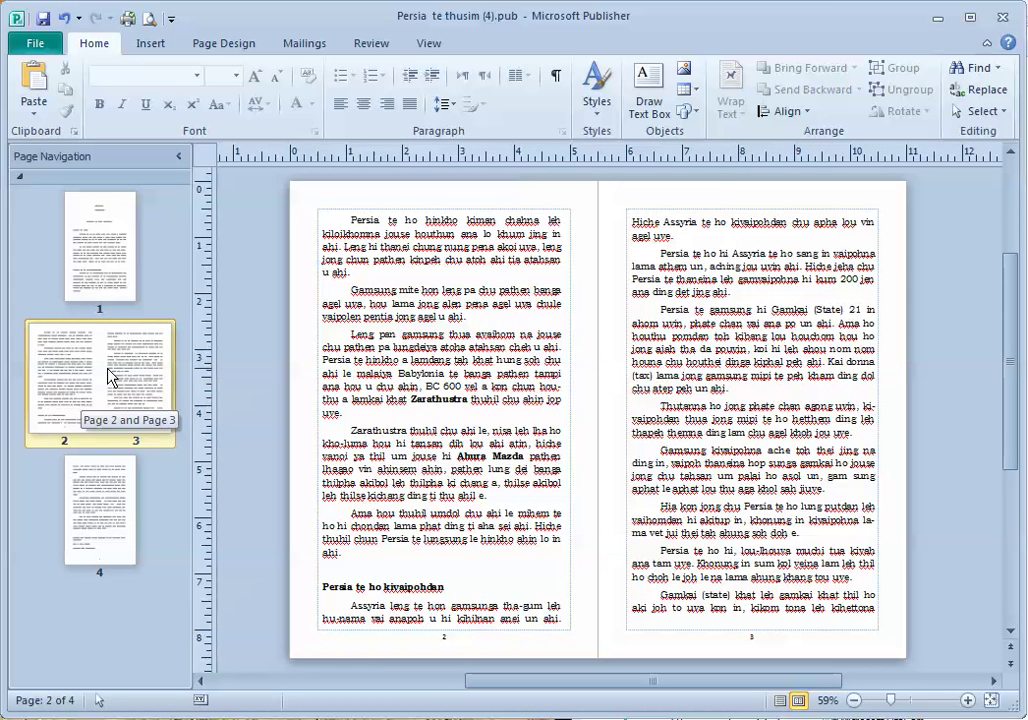
right_click(111, 376)
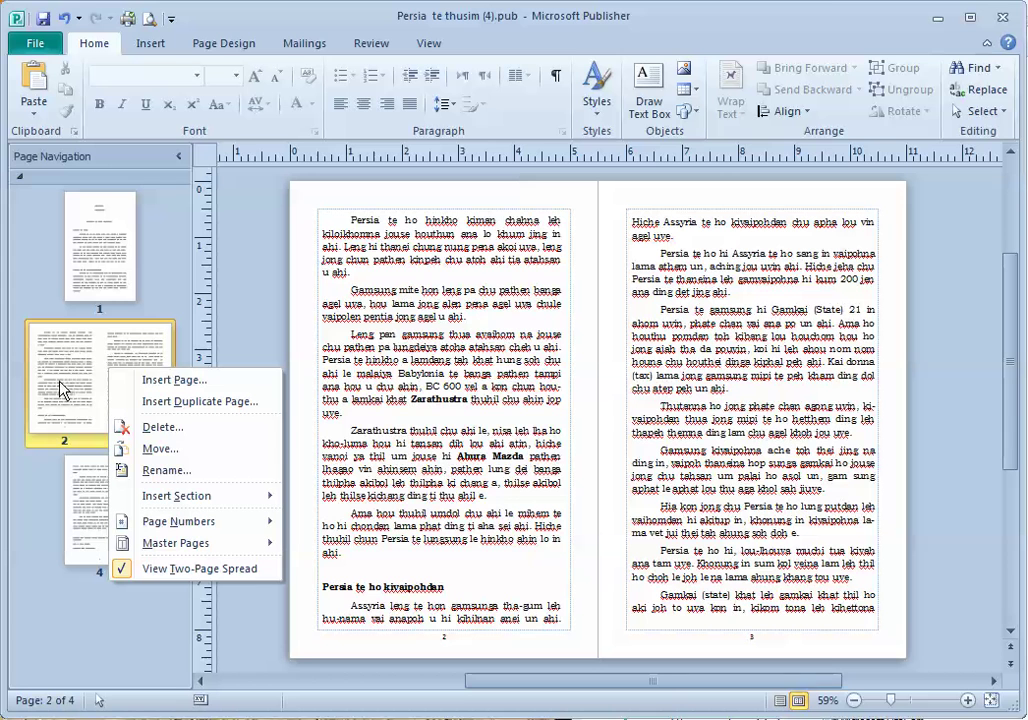
mouse_move(230, 505)
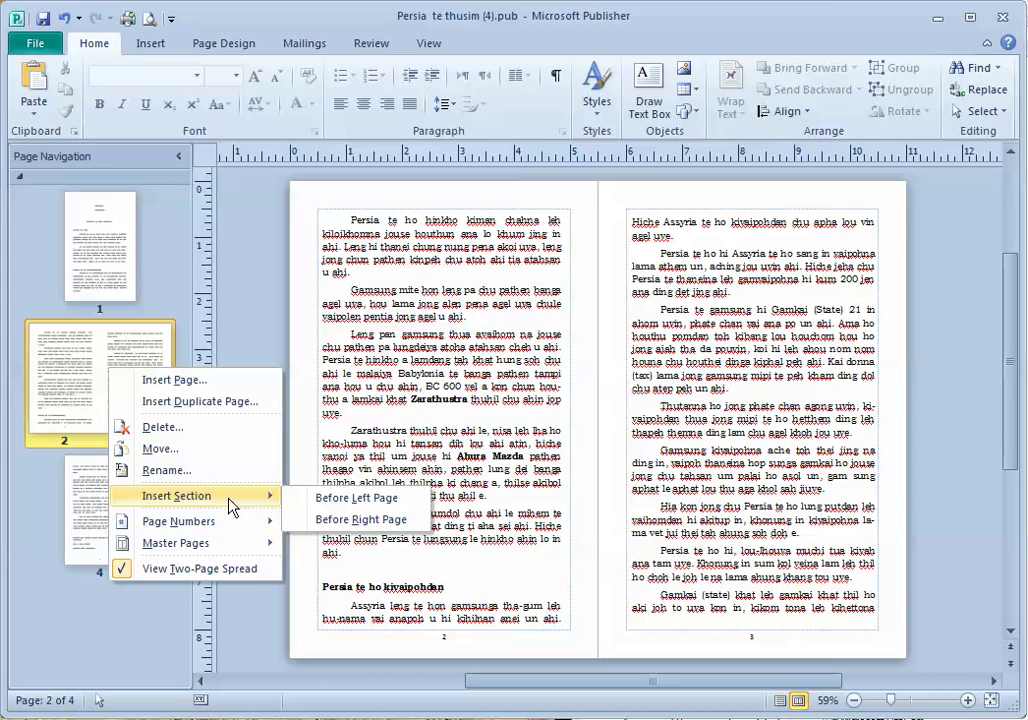
left_click(413, 506)
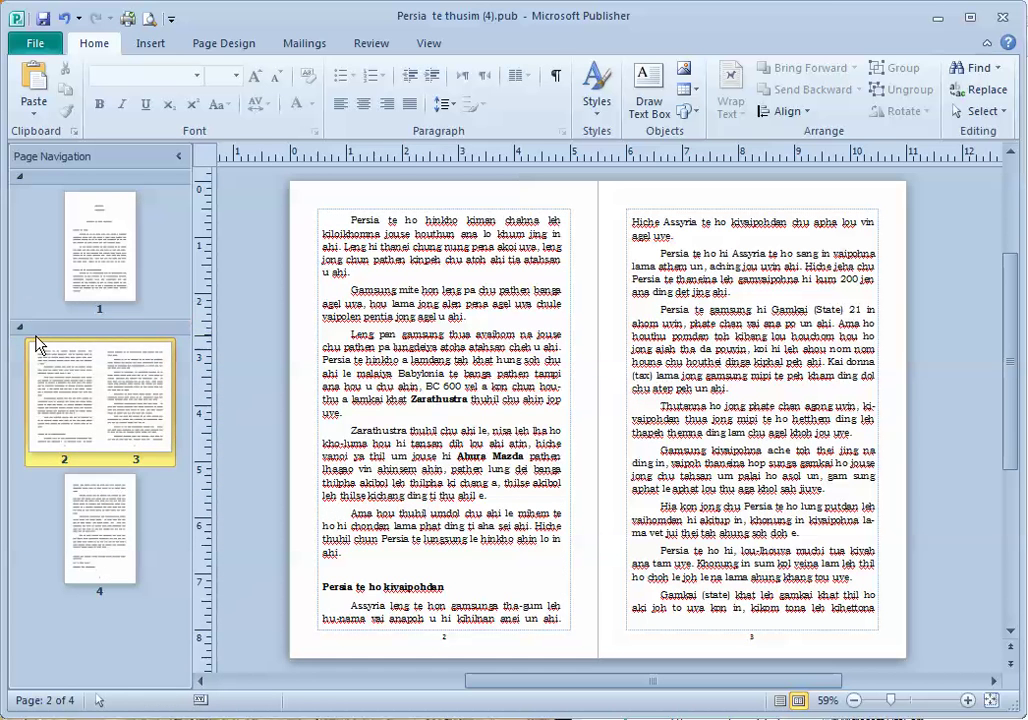
Collapse and re-expand the new section, then check page 1 and the pages 2–3 spread.
left_click(47, 335)
left_click(47, 338)
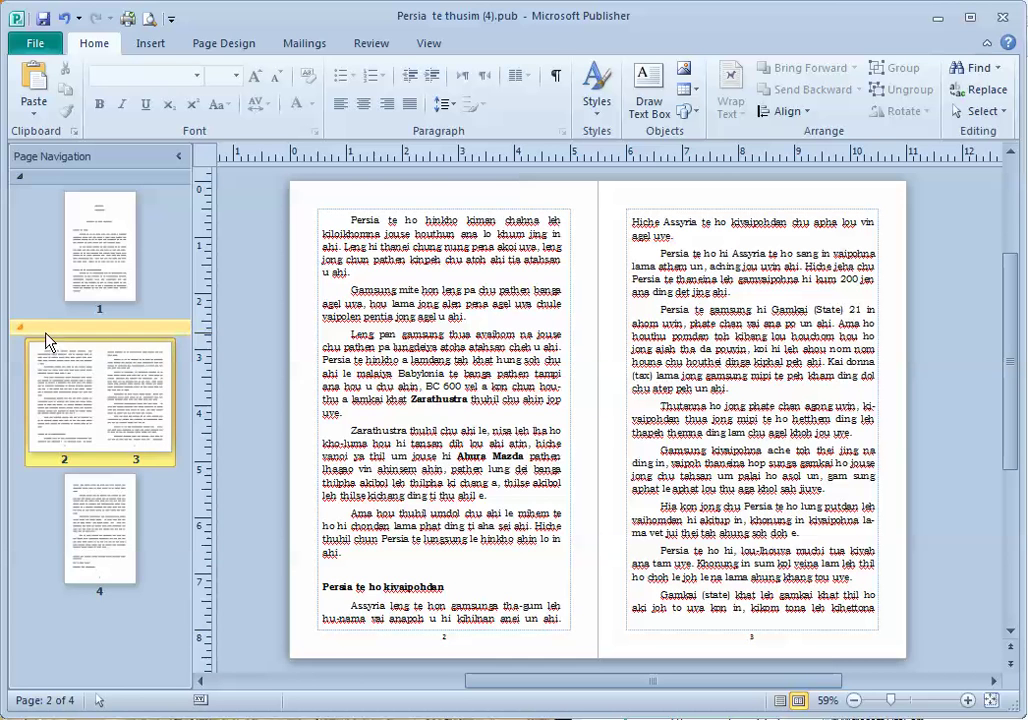
left_click(45, 333)
left_click(44, 330)
left_click(109, 260)
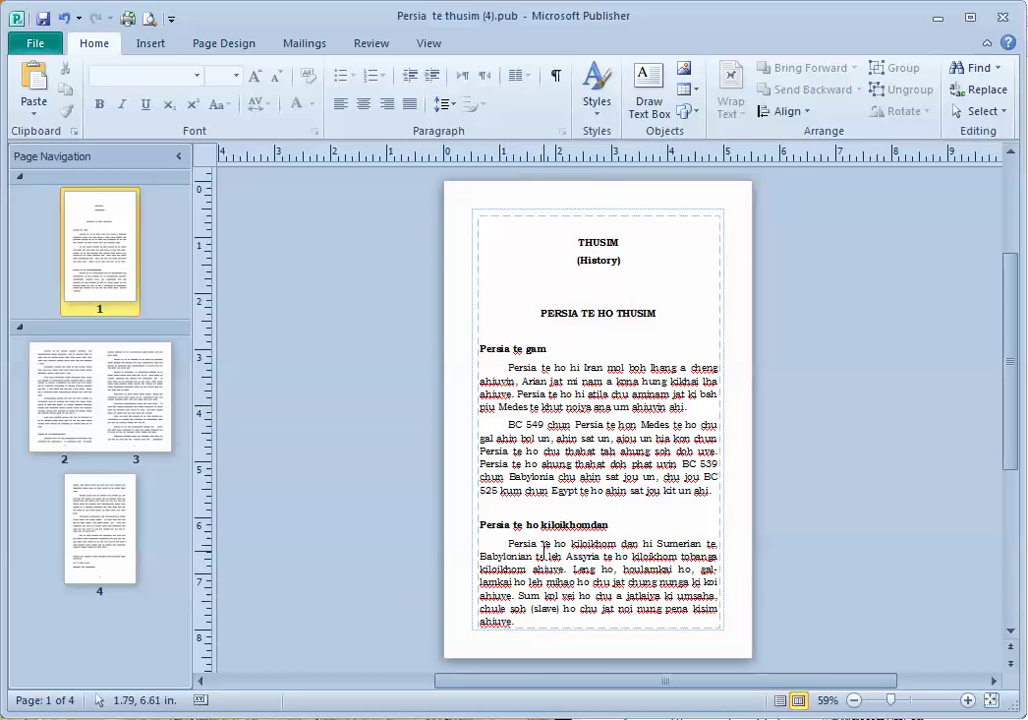
left_click(71, 389)
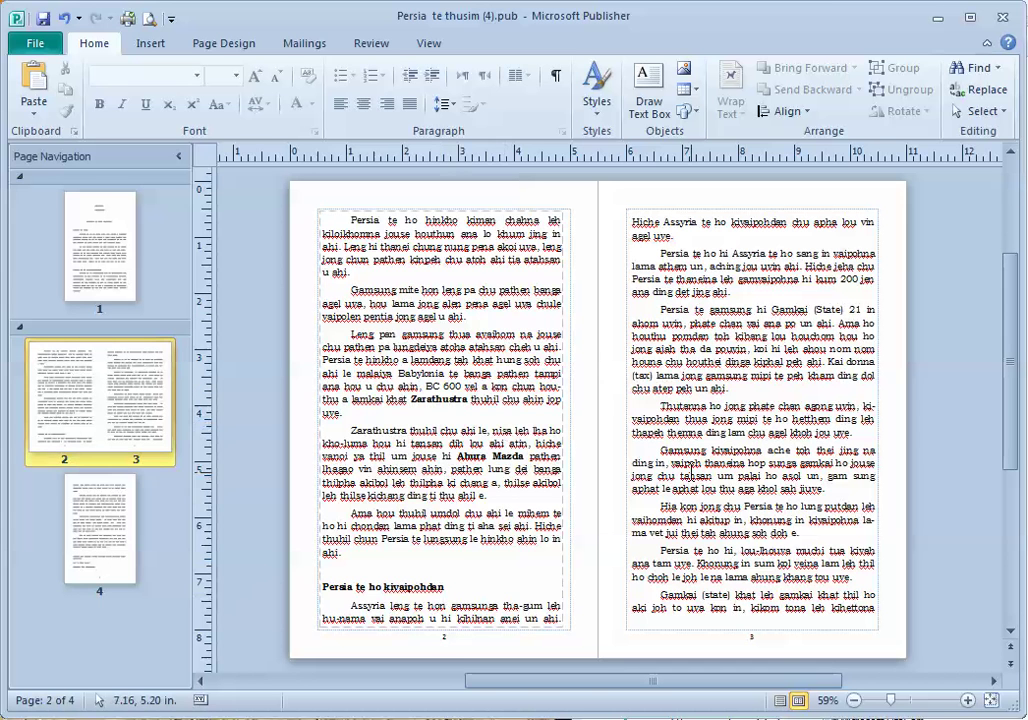
Make the second section's page numbers start at 1, then check page 3's new number.
right_click(122, 375)
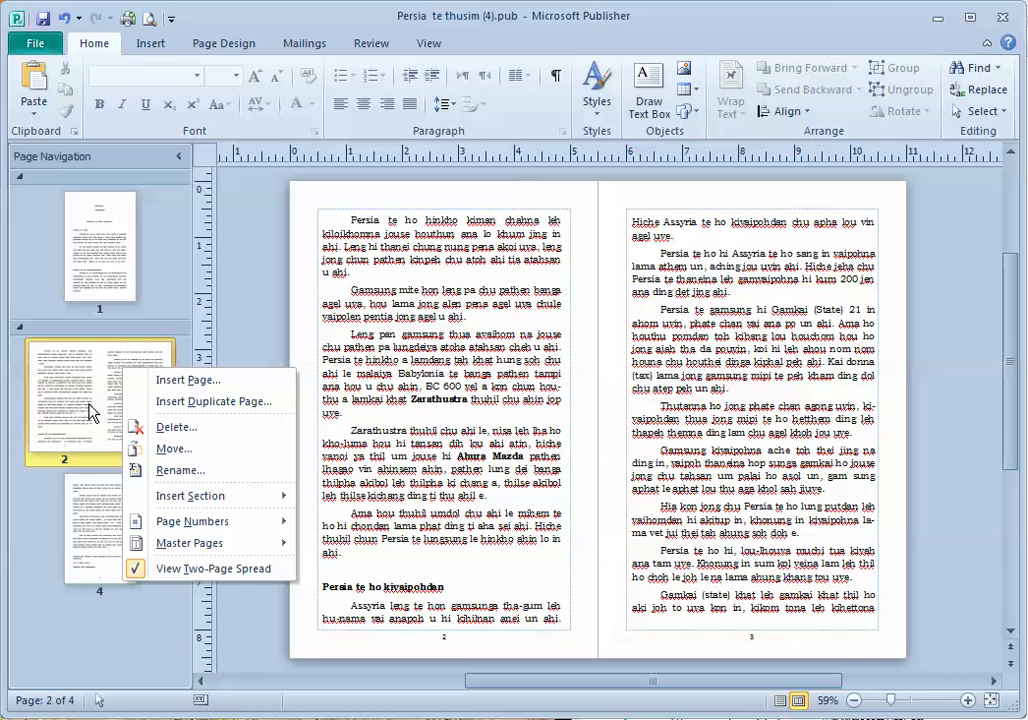
mouse_move(240, 521)
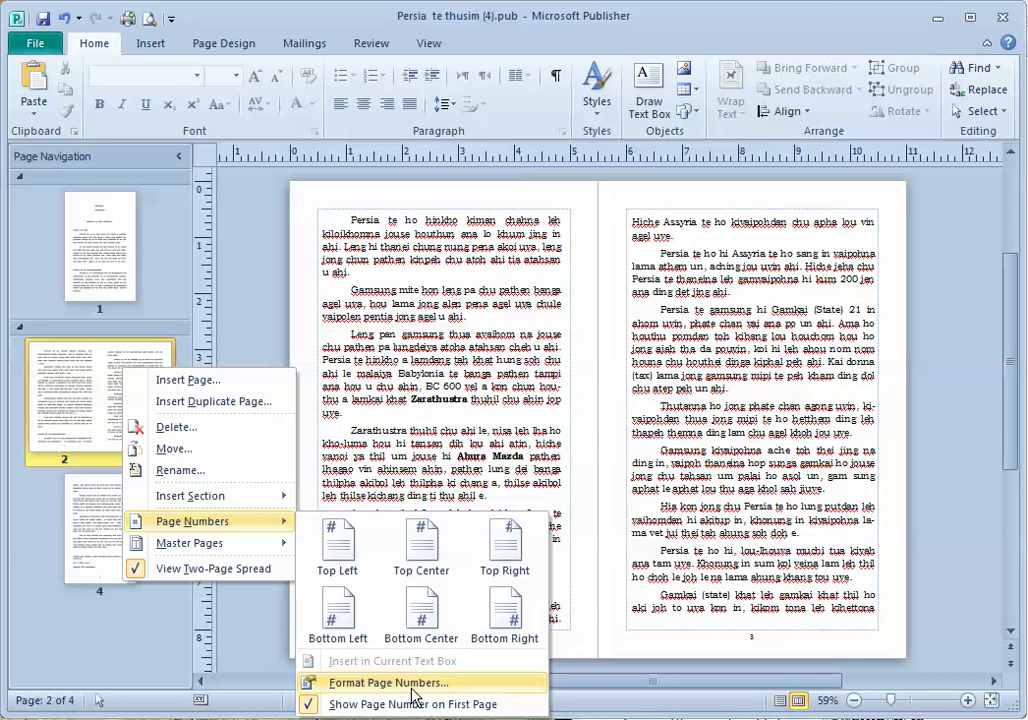
left_click(336, 684)
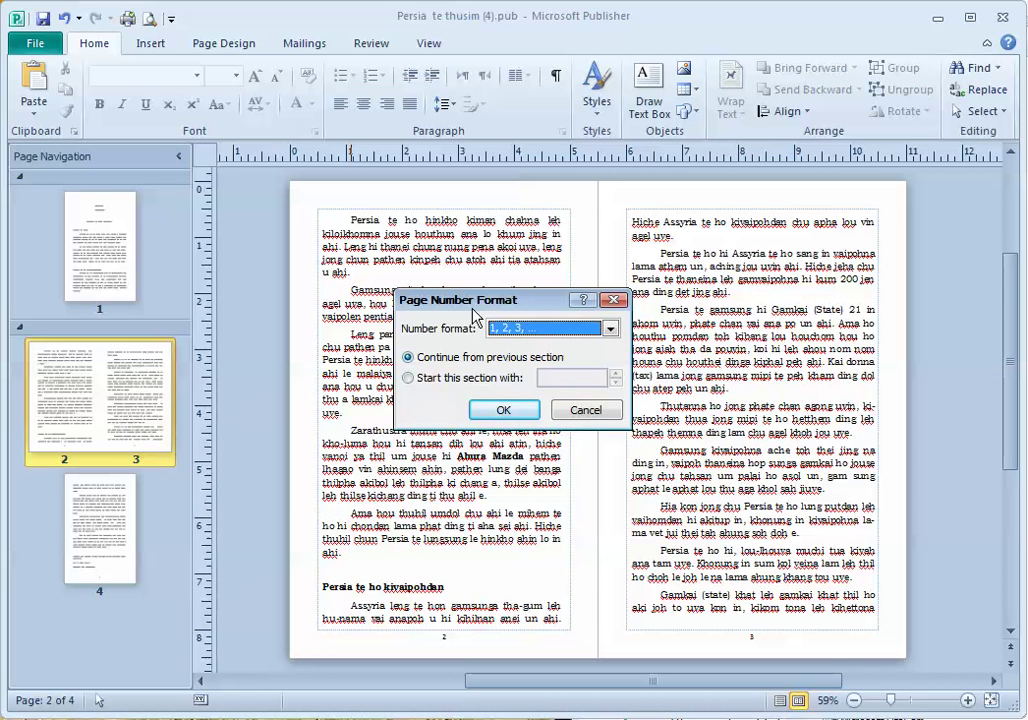
left_click(446, 382)
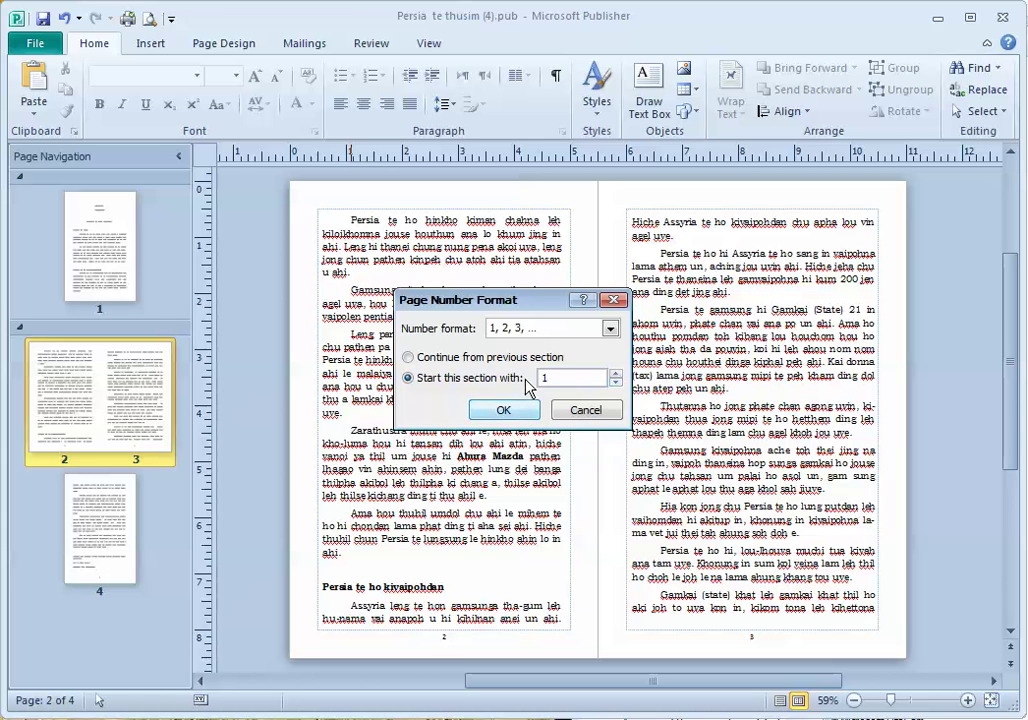
left_click(505, 410)
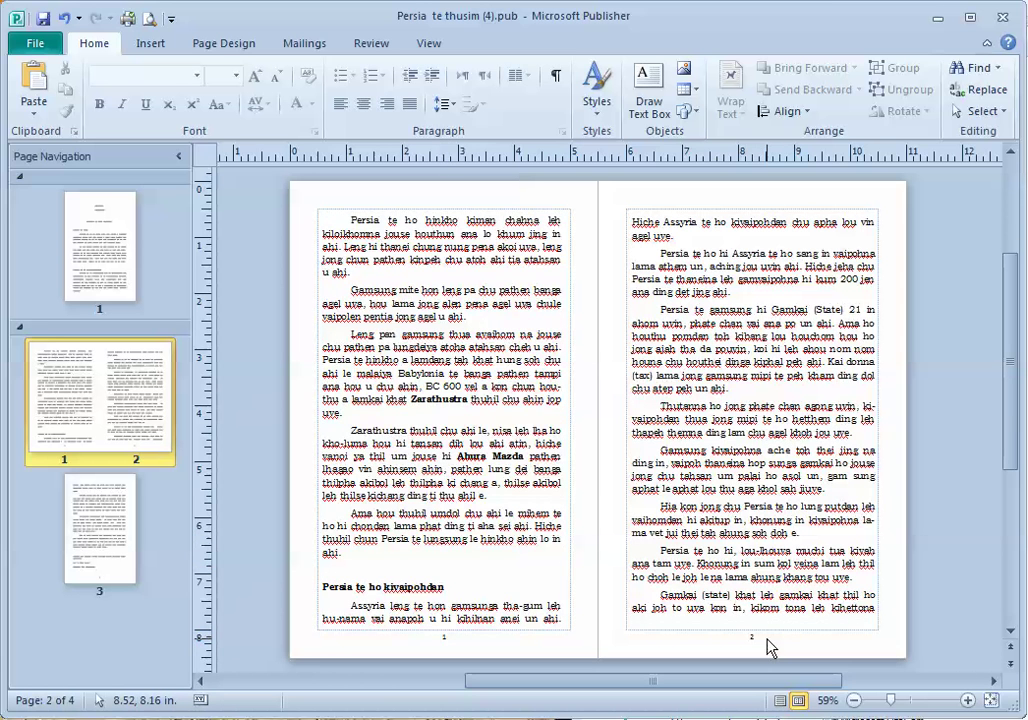
left_click(128, 549)
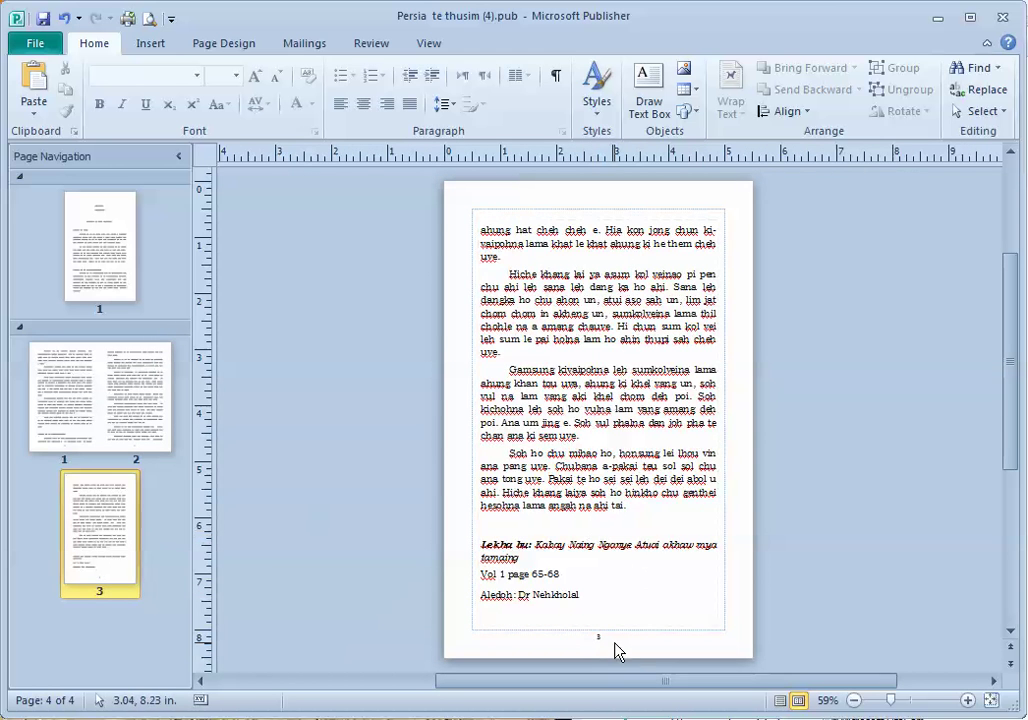
Insert four blank pages after the pages 1–2 spread, based on Master Page A.
right_click(123, 433)
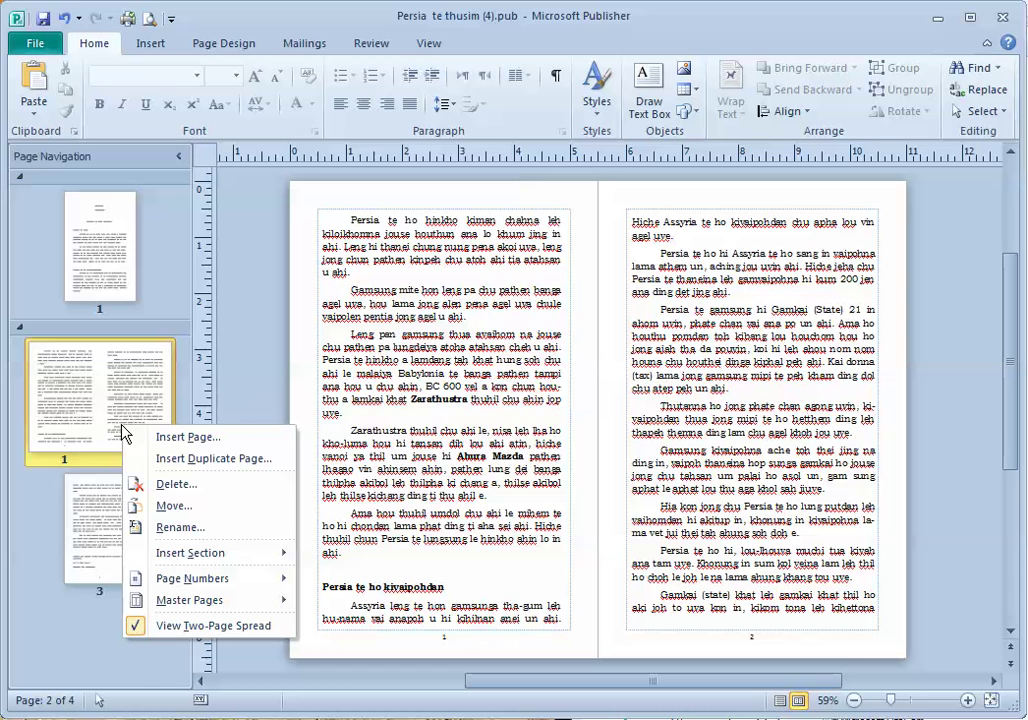
left_click(140, 437)
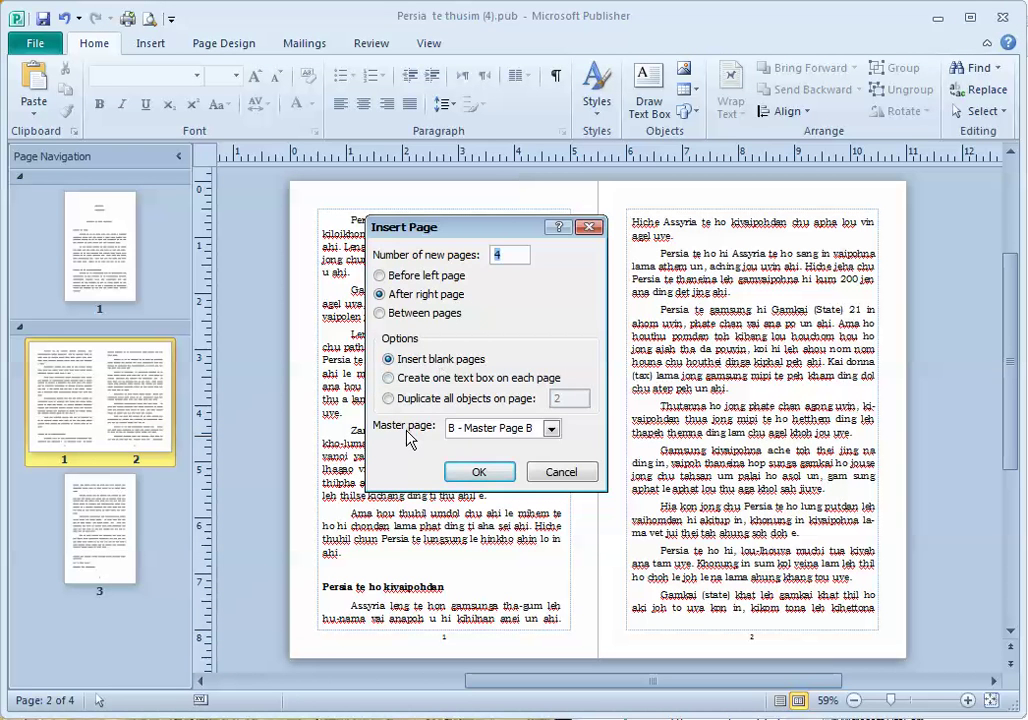
left_click(551, 429)
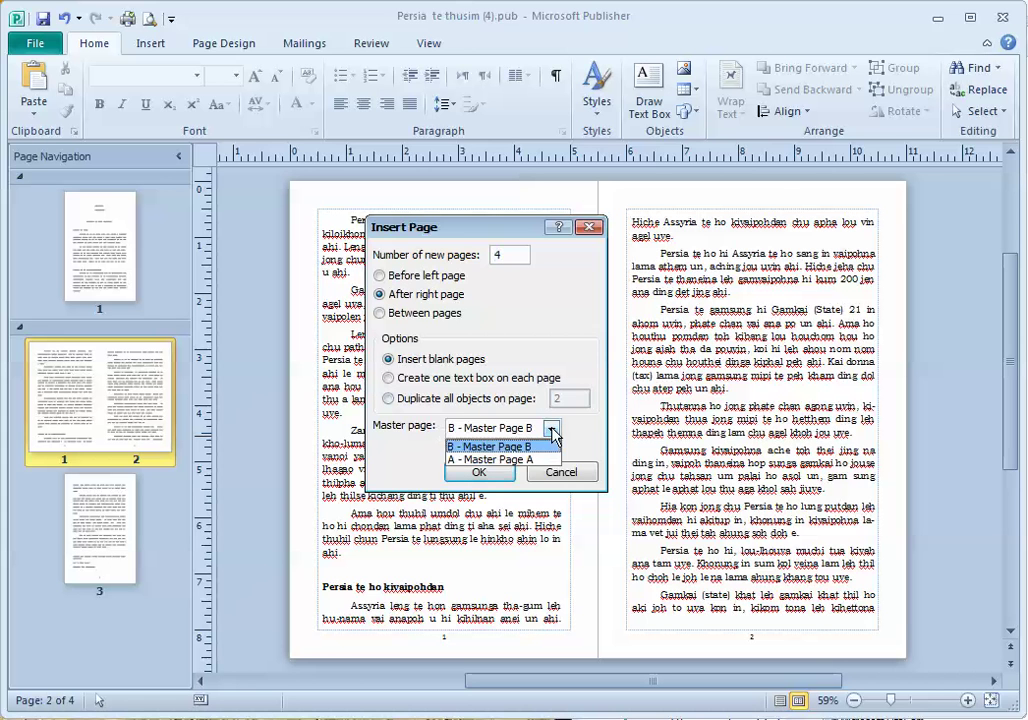
left_click(524, 459)
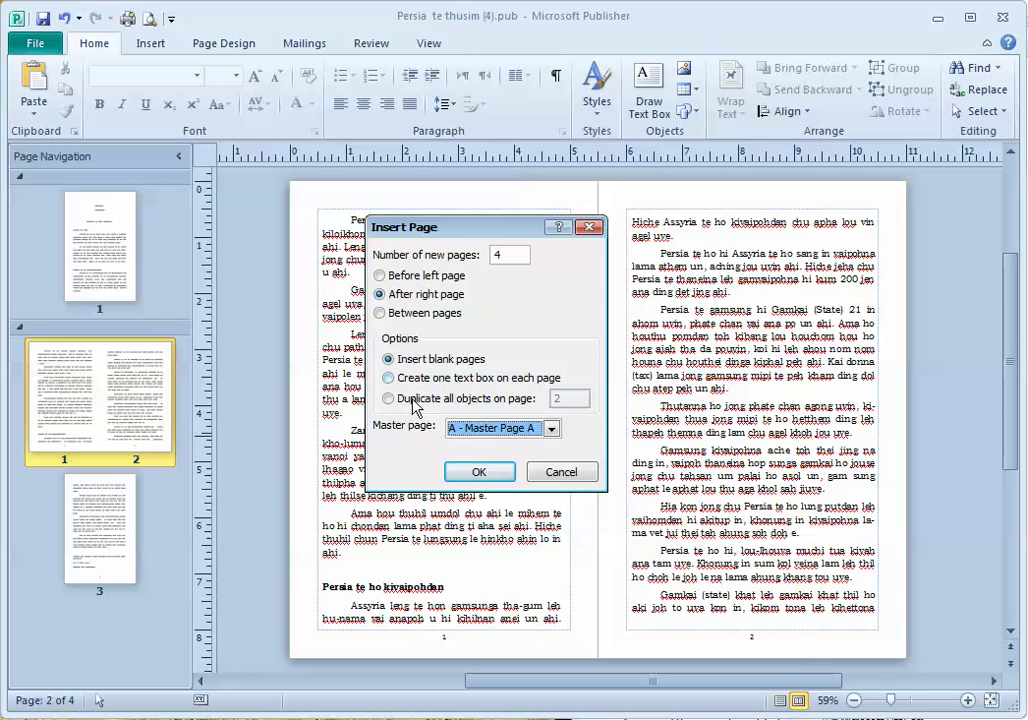
left_click(478, 472)
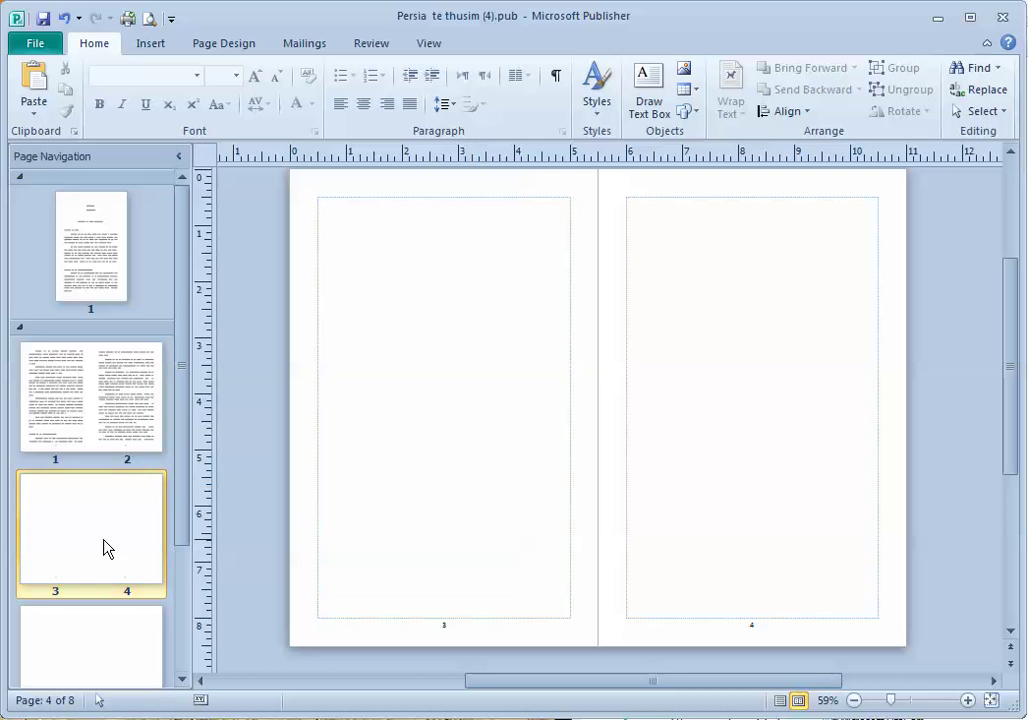
Browse the new blank pages 3–6 and closing page 7, returning to blank pages 3–4.
left_click(127, 440)
left_click(108, 519)
left_click(107, 428)
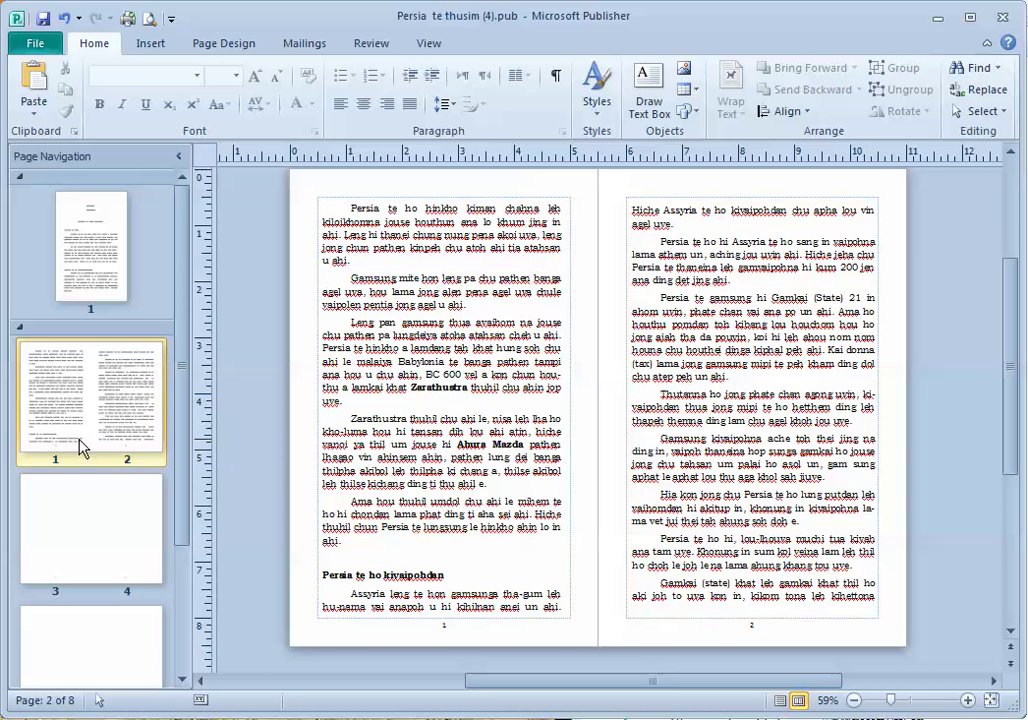
left_click(92, 533)
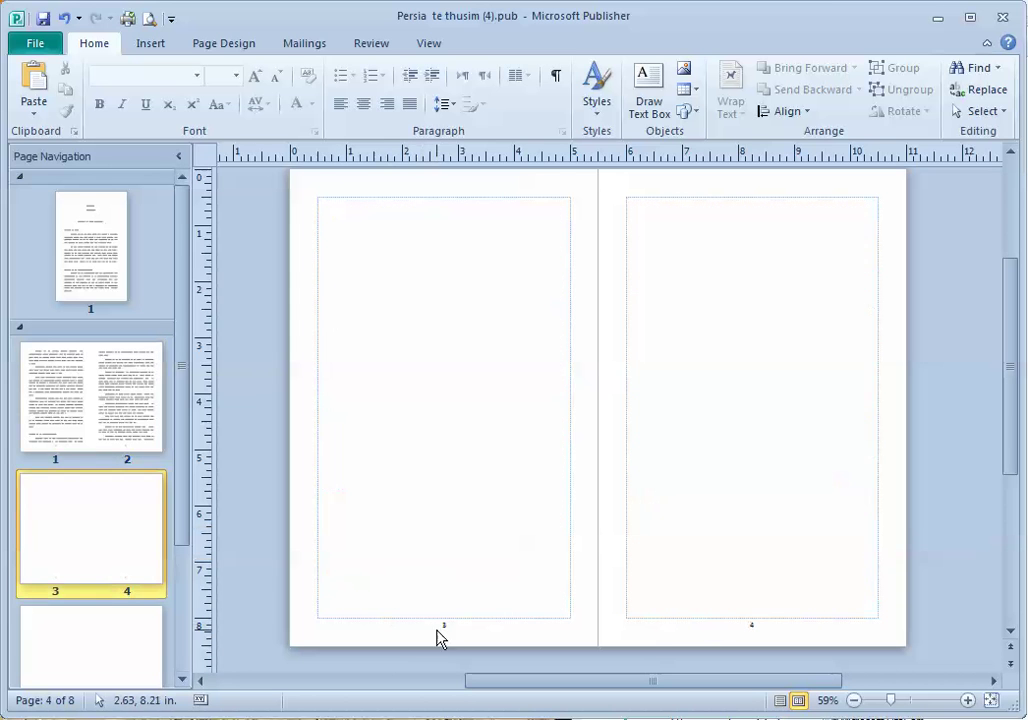
left_click(83, 635)
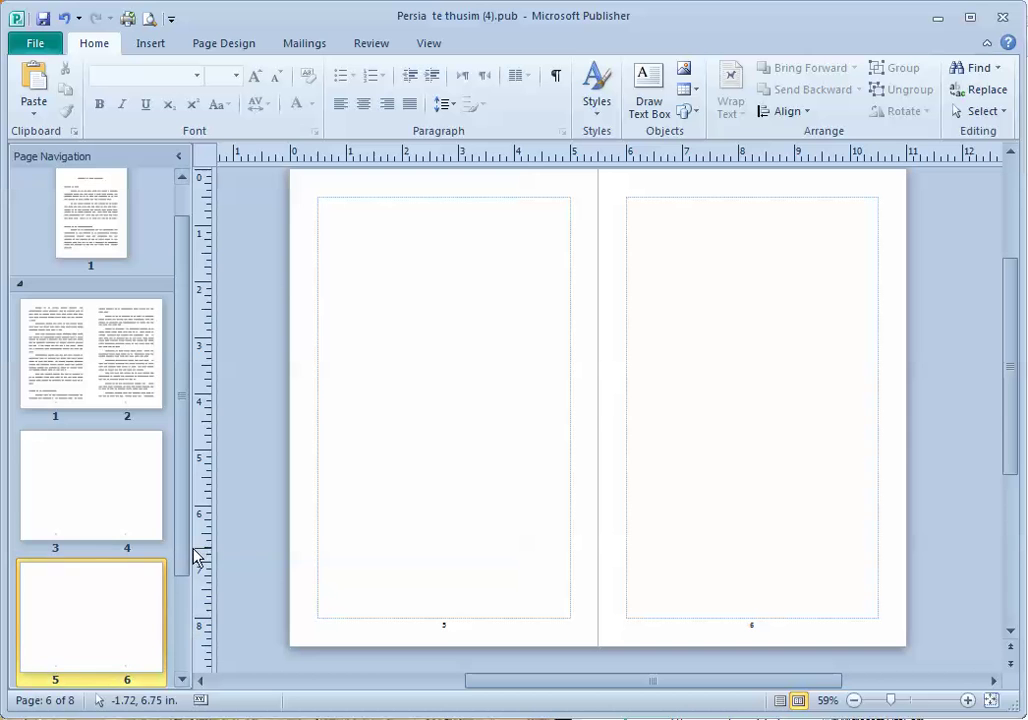
scroll(176, 660, "down", 2)
left_click(110, 610)
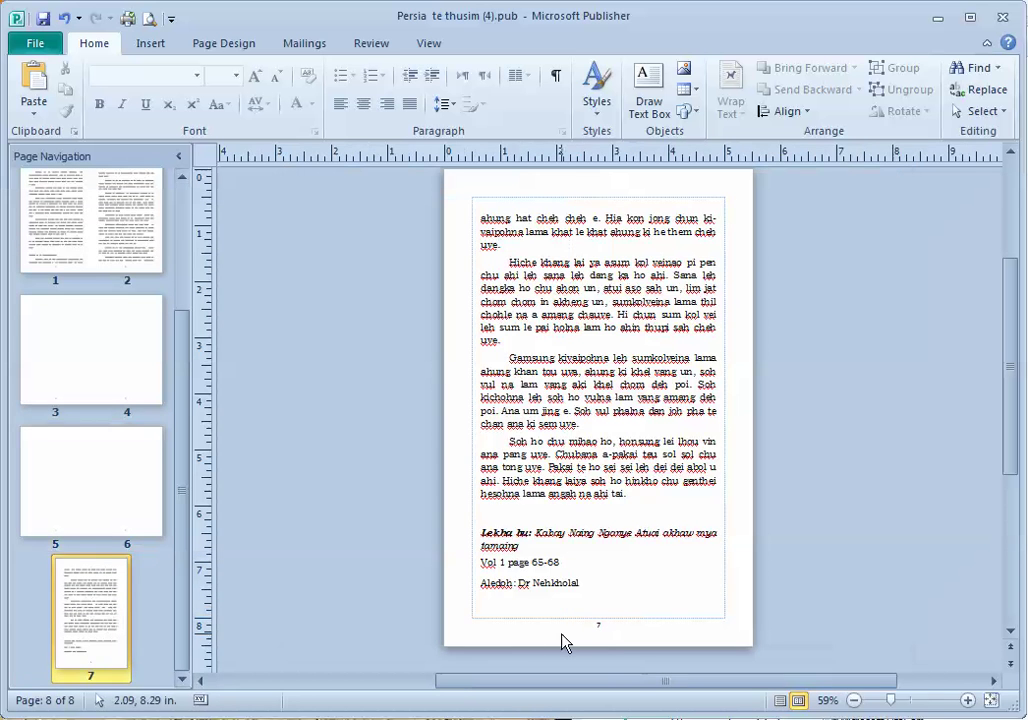
left_click(116, 390)
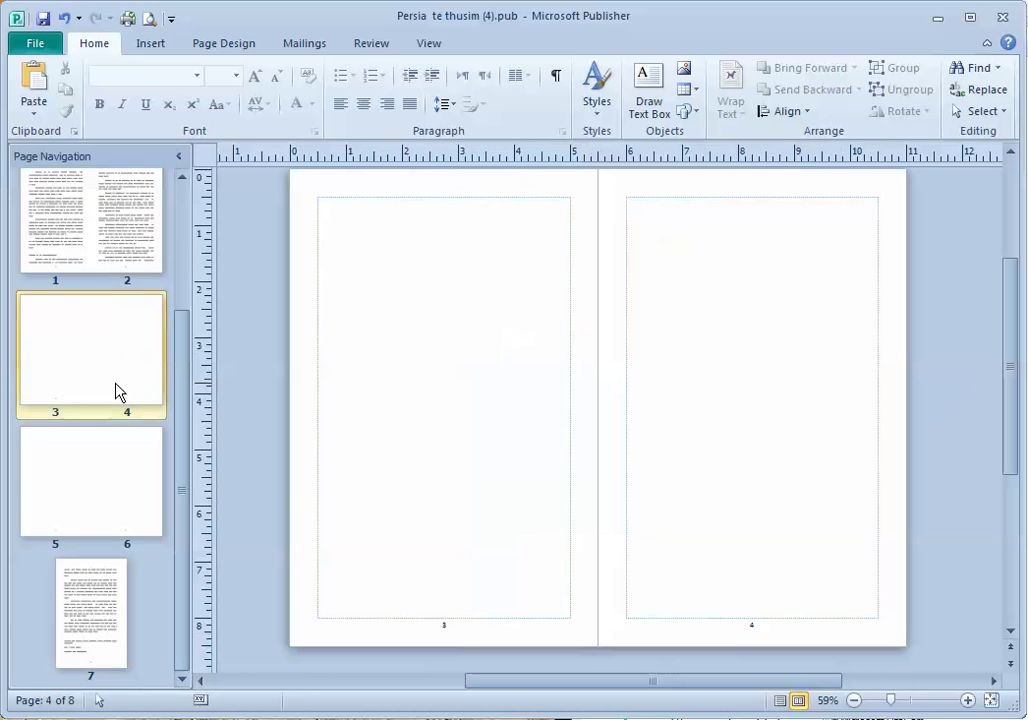
right_click(85, 332)
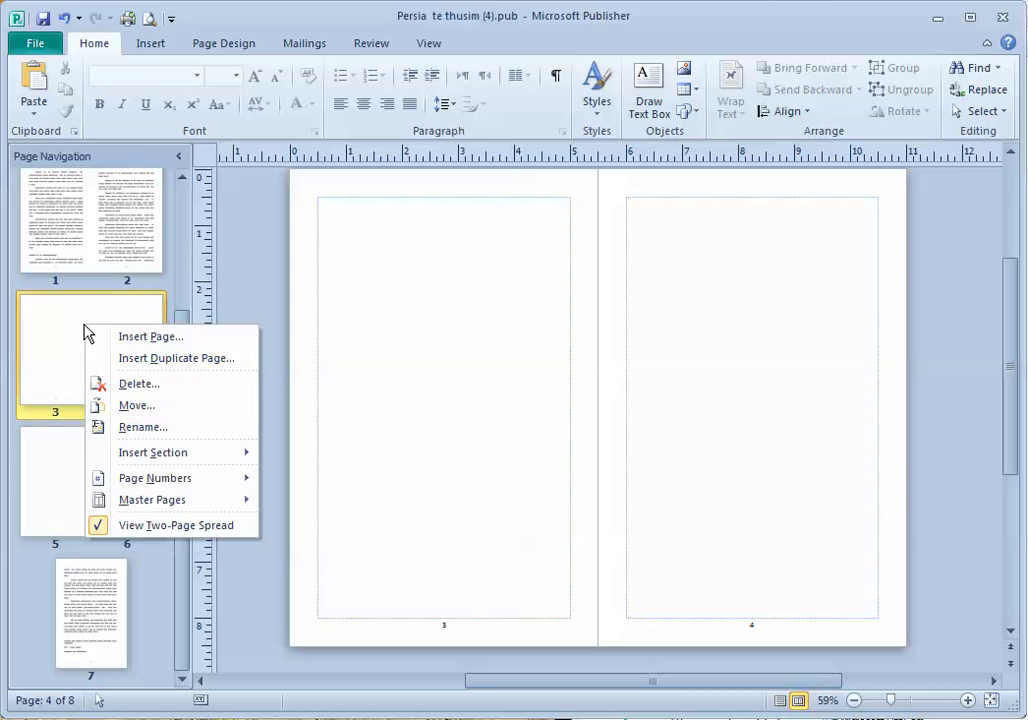
Delete both blank spreads, pages 3–4 and the remaining blank pair.
left_click(139, 384)
left_click(473, 417)
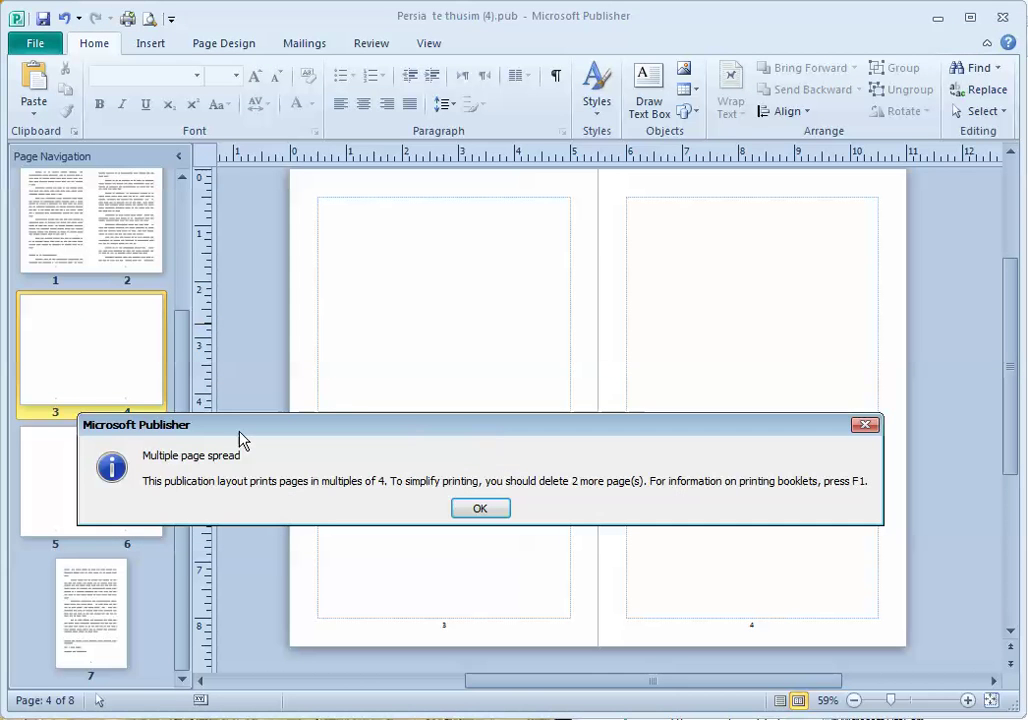
left_click(484, 511)
right_click(97, 456)
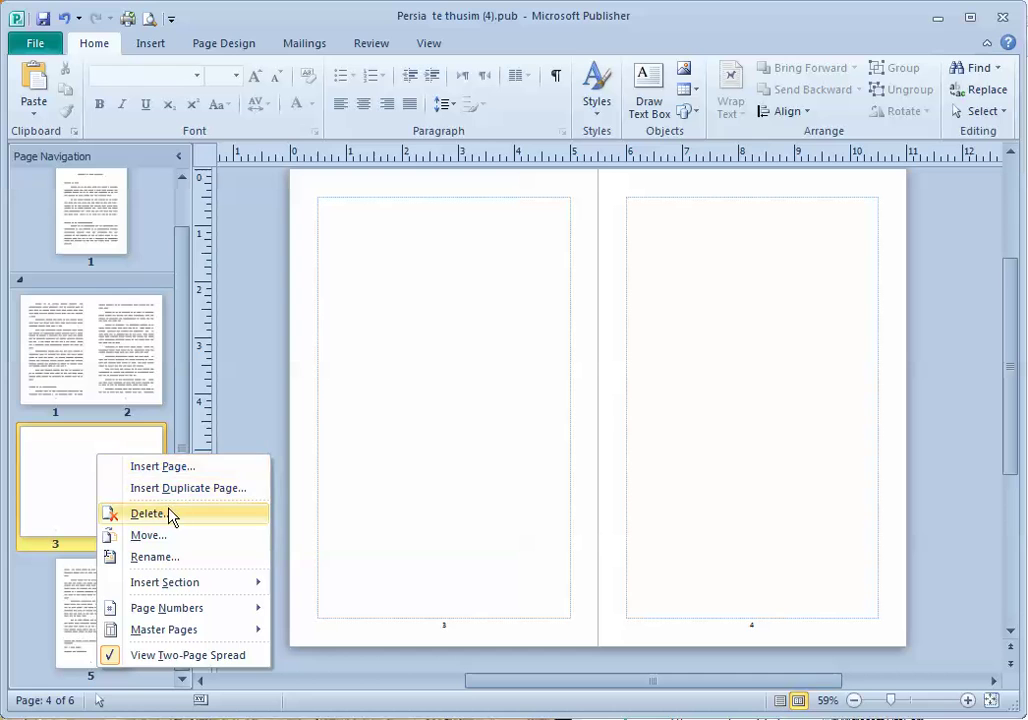
left_click(148, 513)
left_click(471, 415)
Check the numbering on the first section's page 1, the 1–2 spread, and closing page 3.
left_click(98, 398)
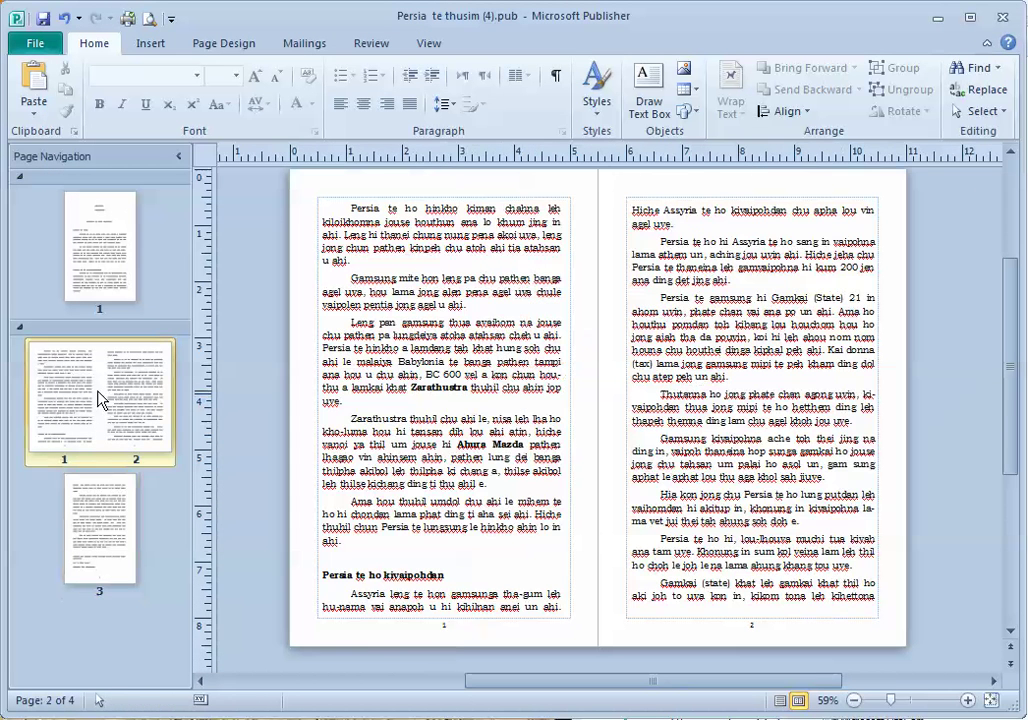
left_click(84, 258)
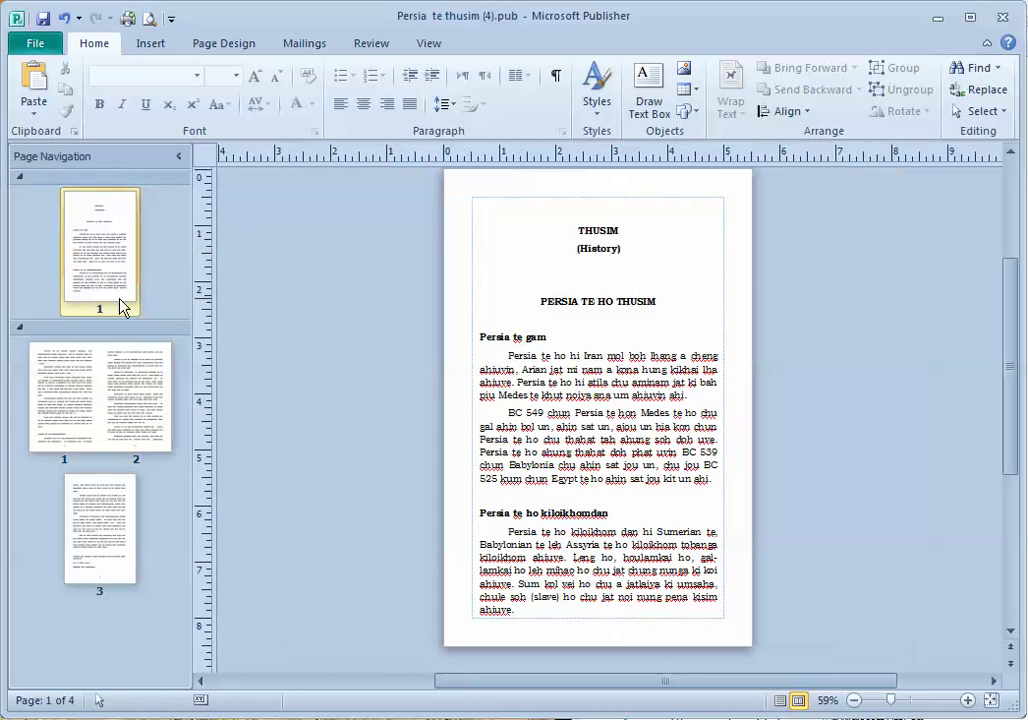
left_click(108, 410)
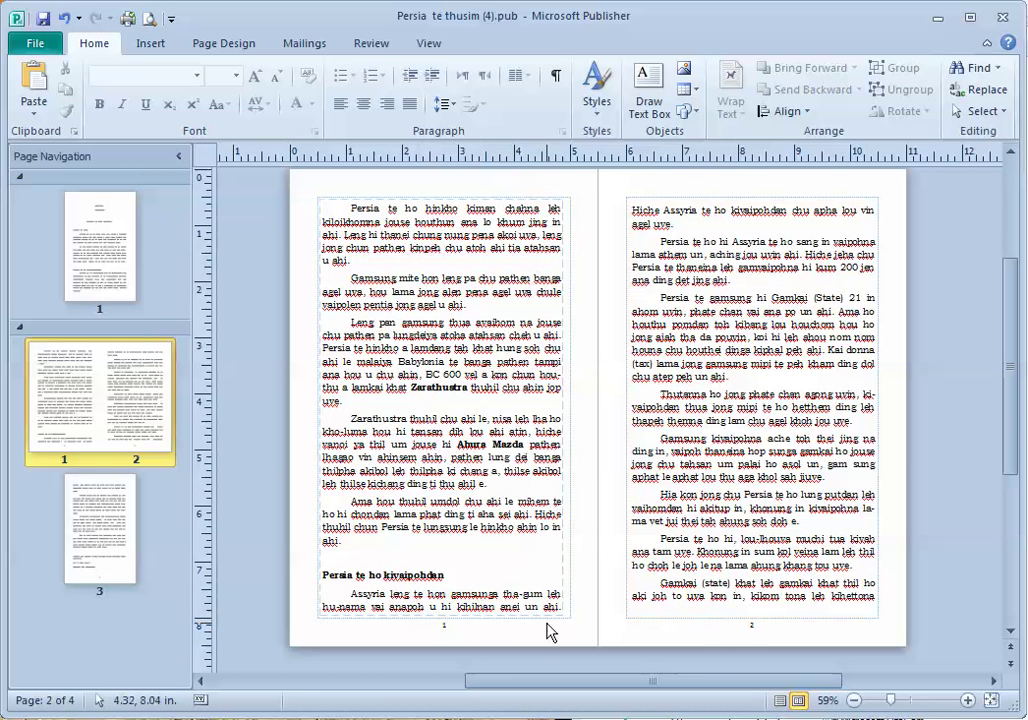
left_click(119, 542)
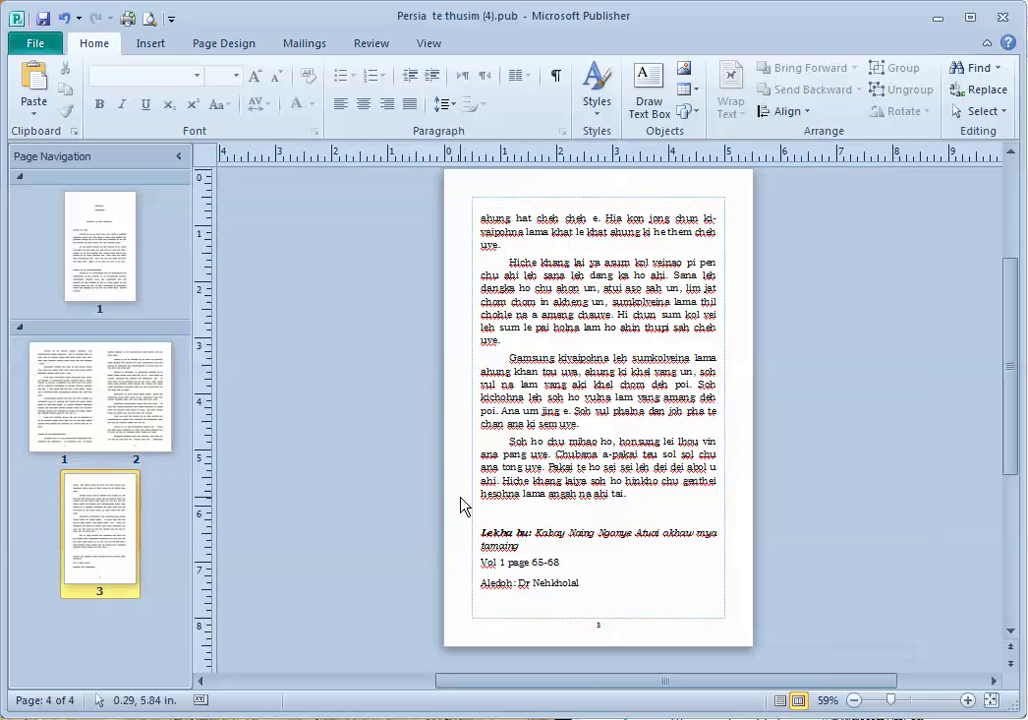